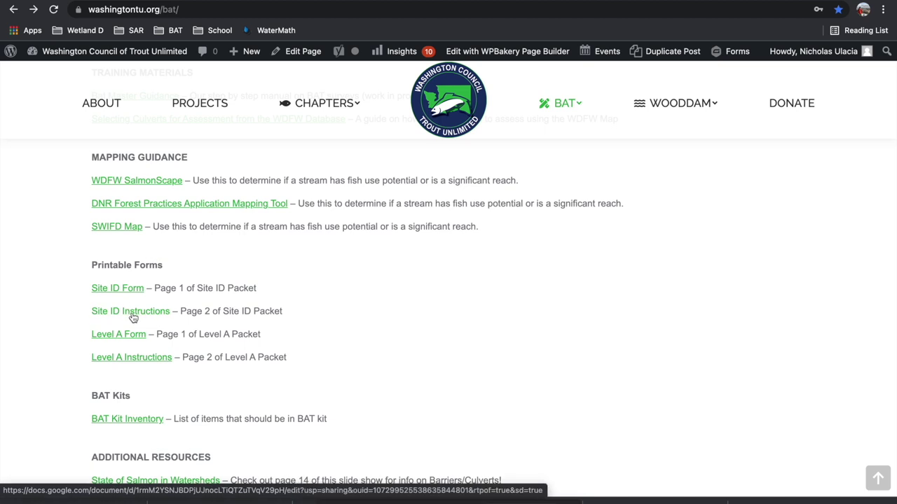
- Review the printable forms, BAT kit inventory and additional resources listed on the BAT page
{"action": "scroll", "coordinate": [133, 317], "scroll_direction": "down", "scroll_amount": 3}
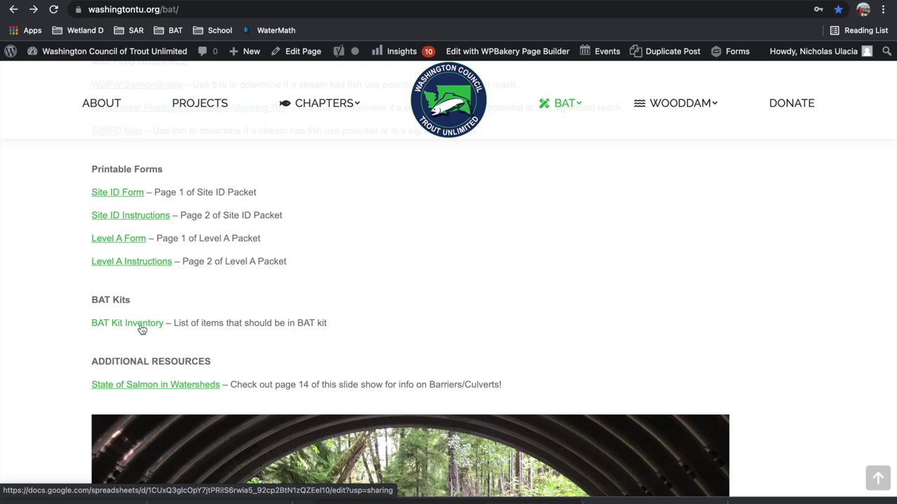
{"action": "scroll", "coordinate": [141, 329], "scroll_direction": "down", "scroll_amount": 5}
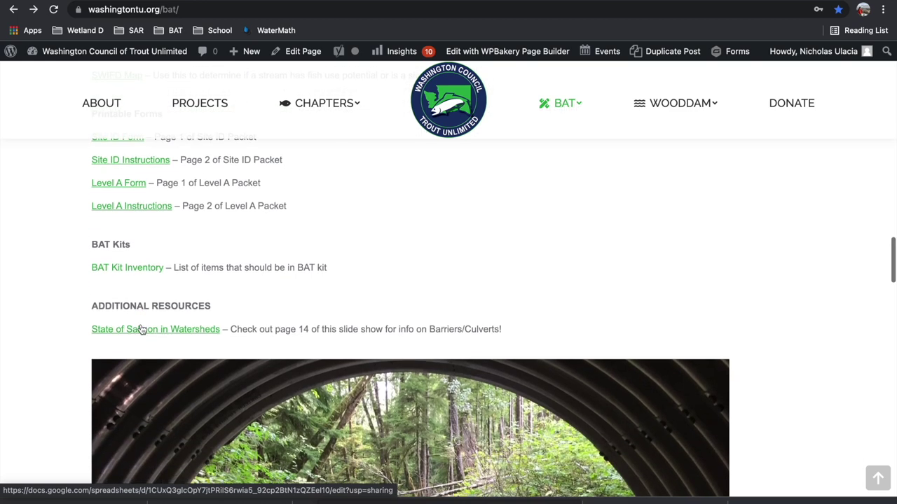
{"action": "scroll", "coordinate": [142, 329], "scroll_direction": "down", "scroll_amount": 8}
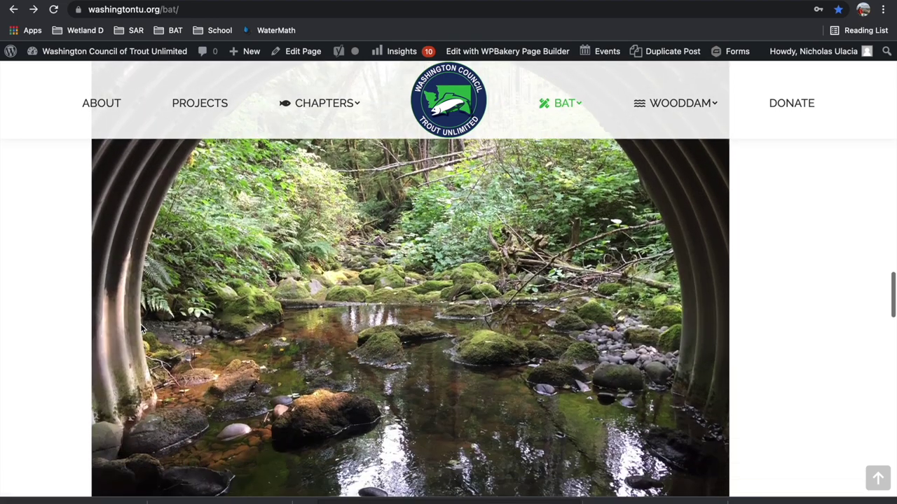
{"action": "scroll", "coordinate": [142, 330], "scroll_direction": "up", "scroll_amount": 1}
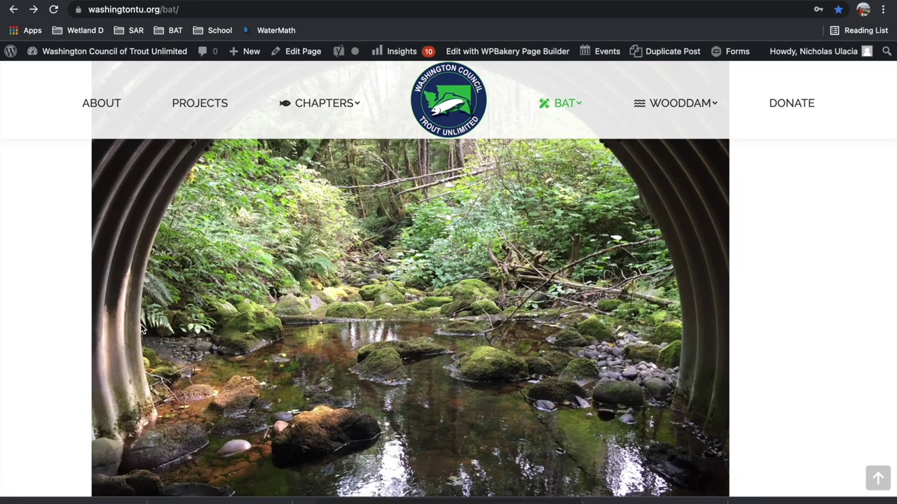
{"action": "scroll", "coordinate": [142, 330], "scroll_direction": "up", "scroll_amount": 1}
{"action": "scroll", "coordinate": [141, 330], "scroll_direction": "up", "scroll_amount": 20}
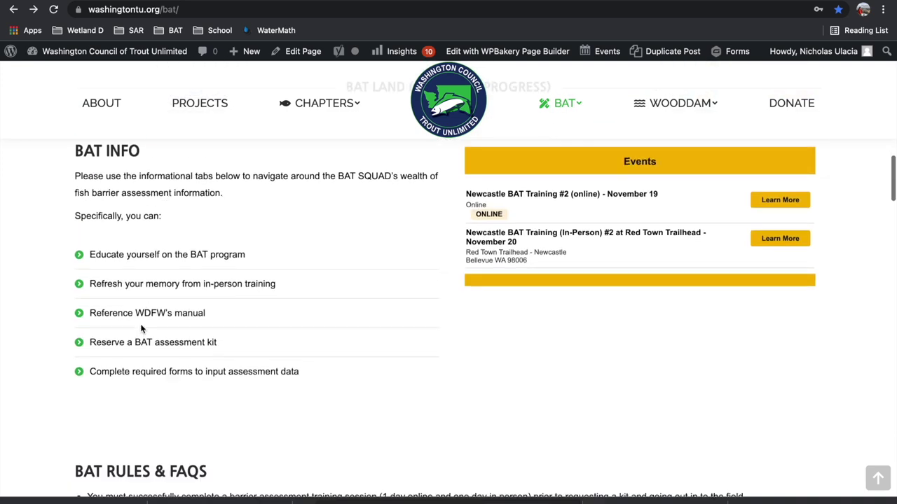
- Show the BAT page's Assessment Forms section and open the online culvert assessment form
{"action": "scroll", "coordinate": [141, 326], "scroll_direction": "down", "scroll_amount": 10}
{"action": "left_click", "coordinate": [436, 329]}
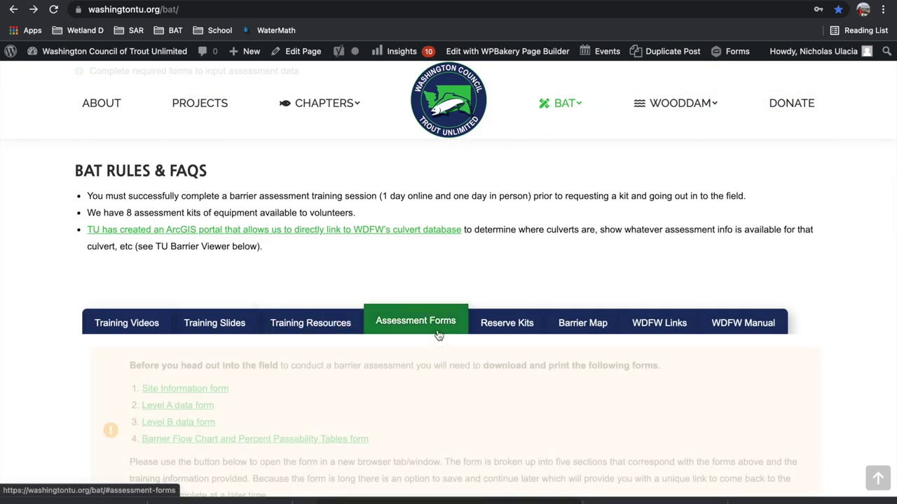
{"action": "scroll", "coordinate": [424, 426], "scroll_direction": "down", "scroll_amount": 3}
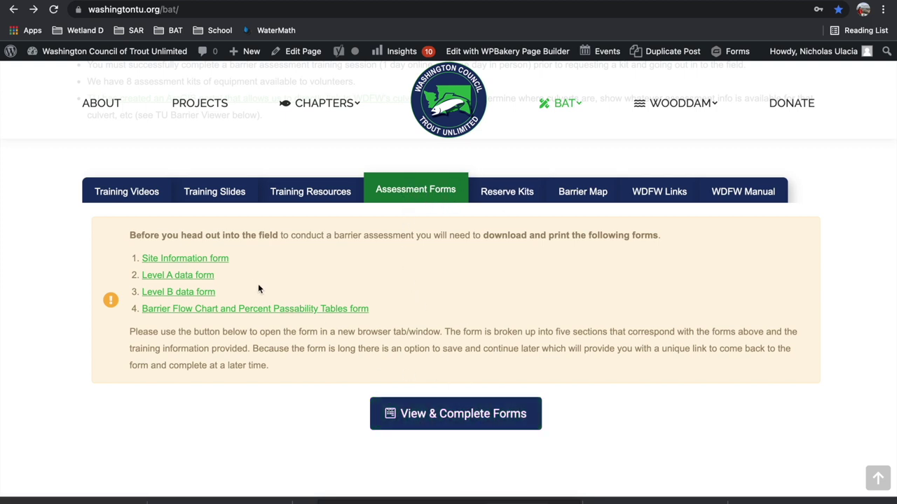
{"action": "left_click", "coordinate": [457, 419]}
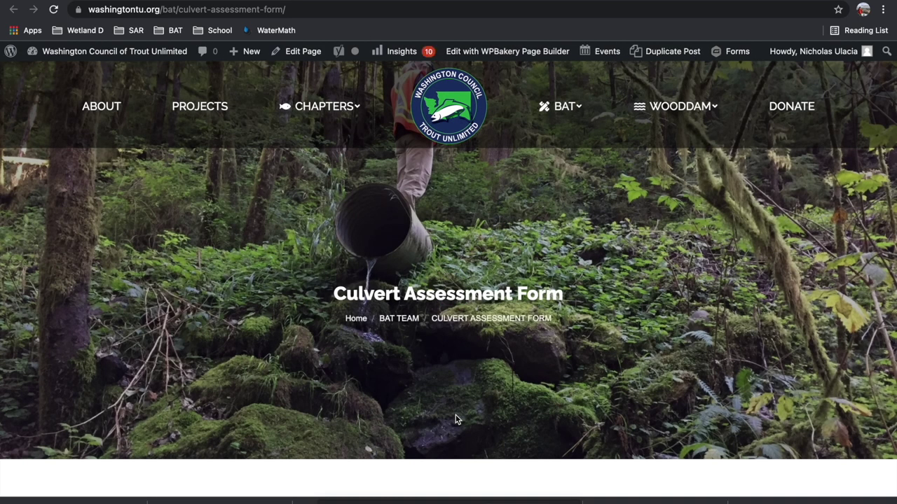
- Fill in the crew lead's name, e-mail with confirmation and phone number from the first saved autofill entry
{"action": "scroll", "coordinate": [455, 419], "scroll_direction": "down", "scroll_amount": 5}
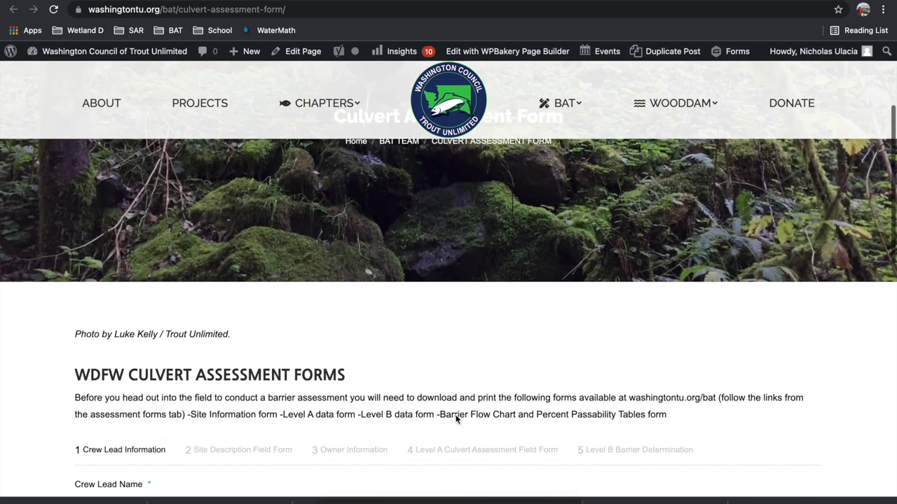
{"action": "scroll", "coordinate": [456, 419], "scroll_direction": "down", "scroll_amount": 3}
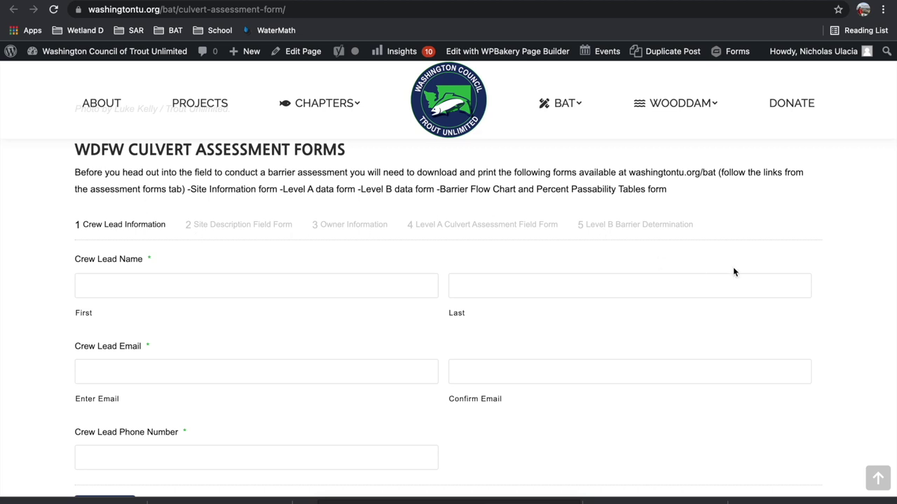
{"action": "left_click", "coordinate": [203, 295]}
{"action": "scroll", "coordinate": [203, 294], "scroll_direction": "up", "scroll_amount": 1}
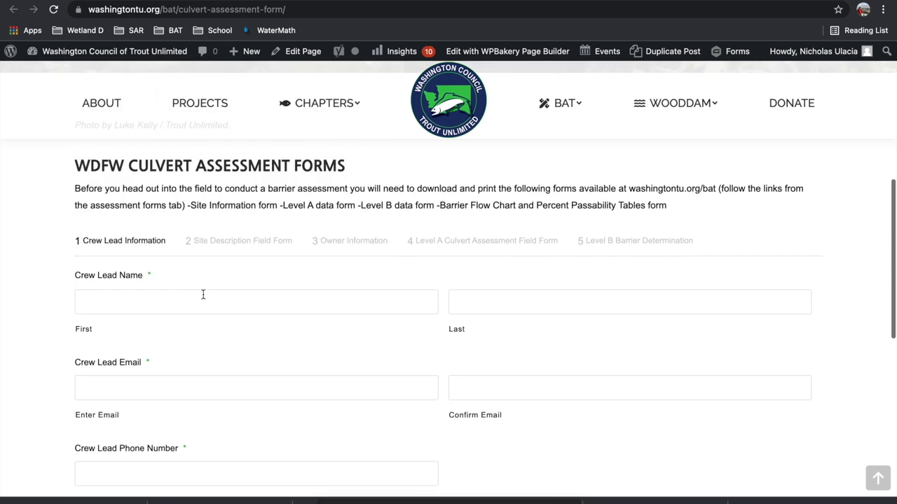
{"action": "left_click", "coordinate": [185, 299]}
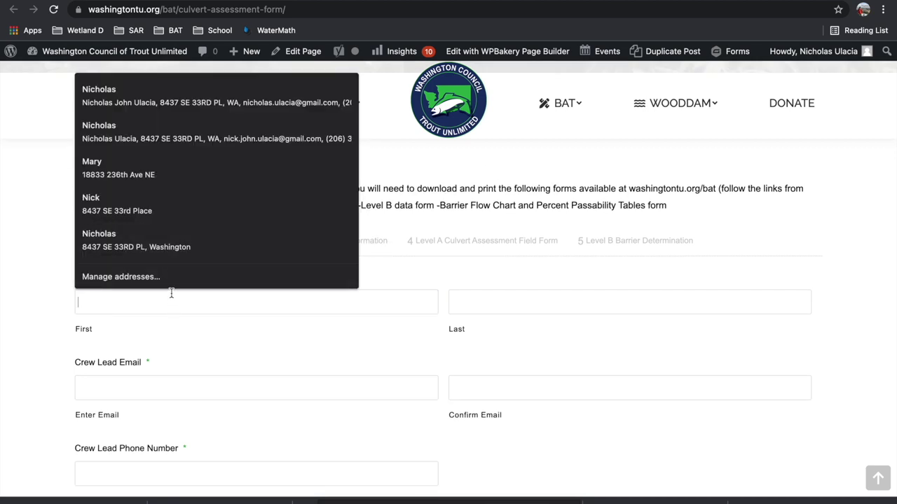
{"action": "left_click", "coordinate": [217, 104]}
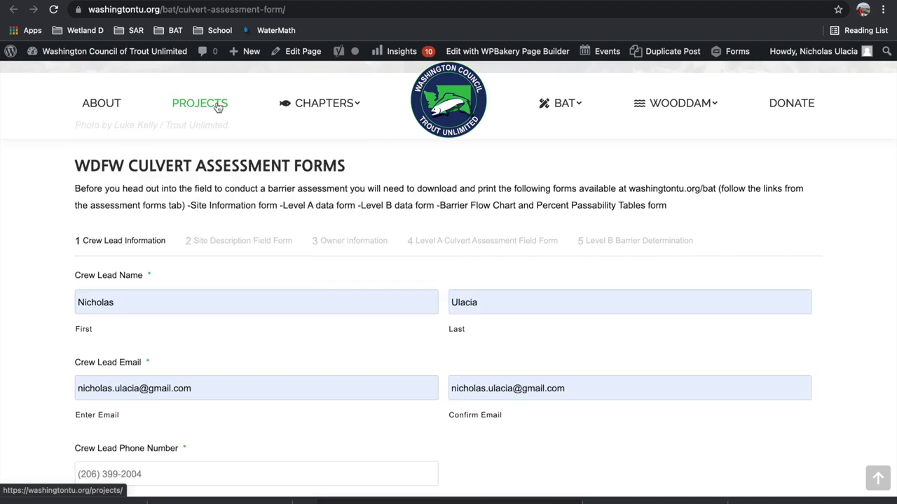
- Submit the crew lead section and continue to the Site Description Field Form
{"action": "scroll", "coordinate": [256, 274], "scroll_direction": "down", "scroll_amount": 1}
{"action": "scroll", "coordinate": [257, 276], "scroll_direction": "down", "scroll_amount": 1}
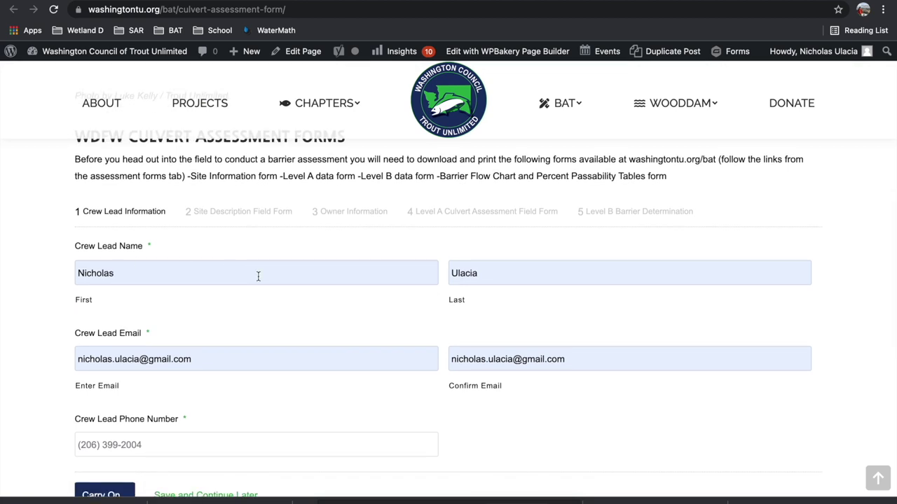
{"action": "scroll", "coordinate": [258, 276], "scroll_direction": "down", "scroll_amount": 1}
{"action": "scroll", "coordinate": [258, 276], "scroll_direction": "down", "scroll_amount": 1}
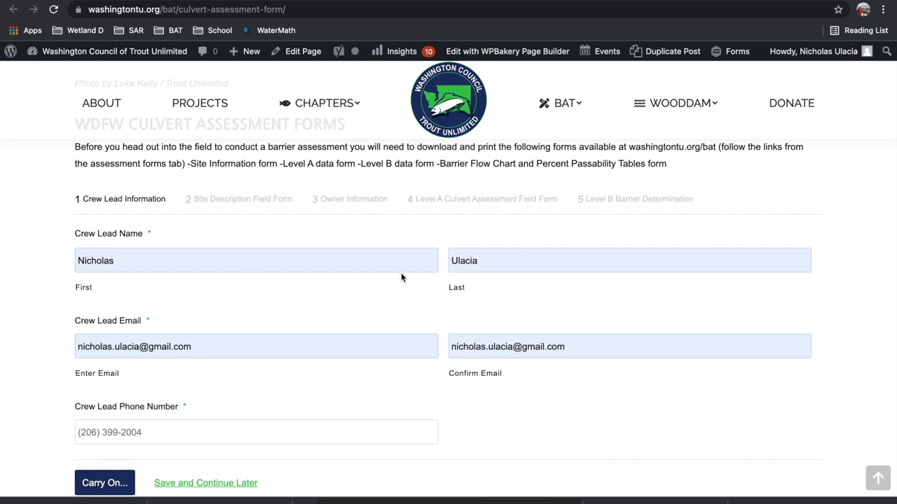
{"action": "scroll", "coordinate": [333, 335], "scroll_direction": "down", "scroll_amount": 1}
{"action": "scroll", "coordinate": [333, 335], "scroll_direction": "down", "scroll_amount": 1}
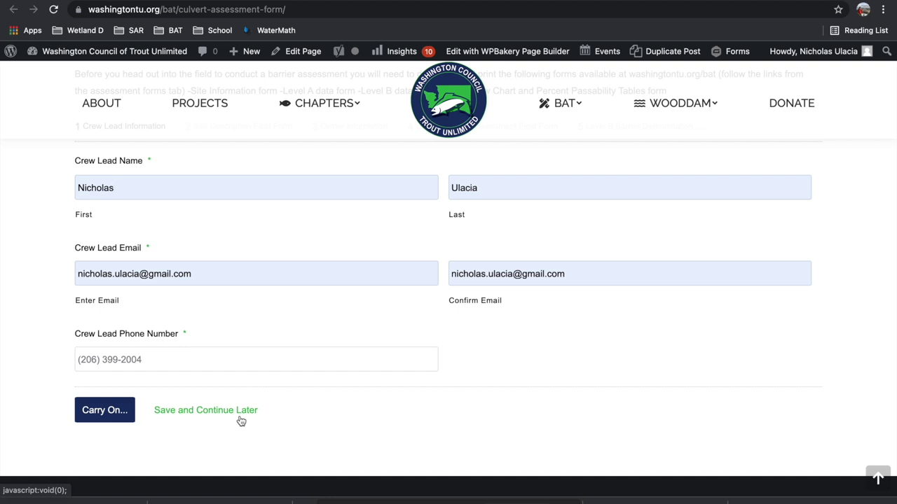
{"action": "left_click", "coordinate": [104, 419]}
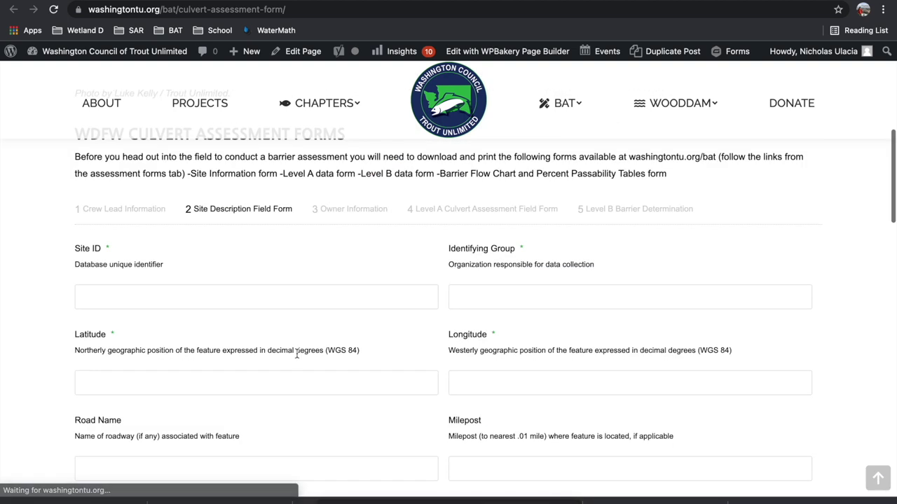
- Enter 9110331 as the Site ID in the site description form
{"action": "scroll", "coordinate": [299, 305], "scroll_direction": "down", "scroll_amount": 1}
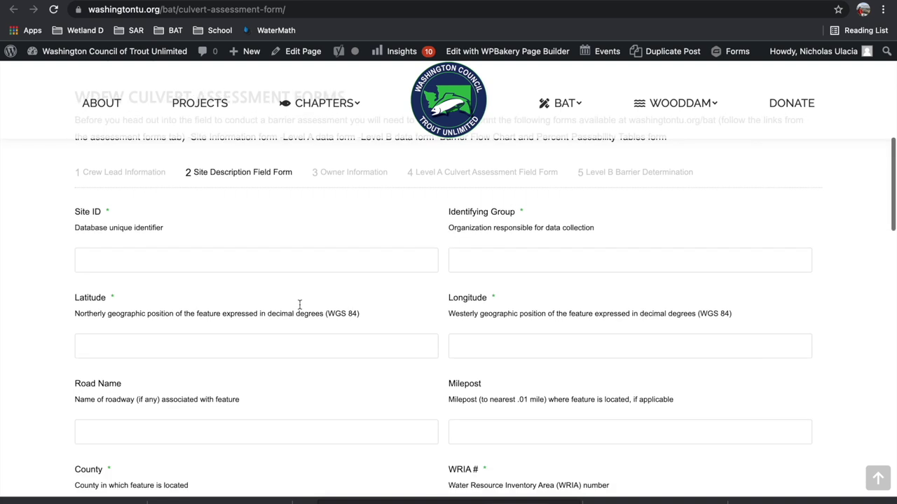
{"action": "left_click", "coordinate": [198, 259]}
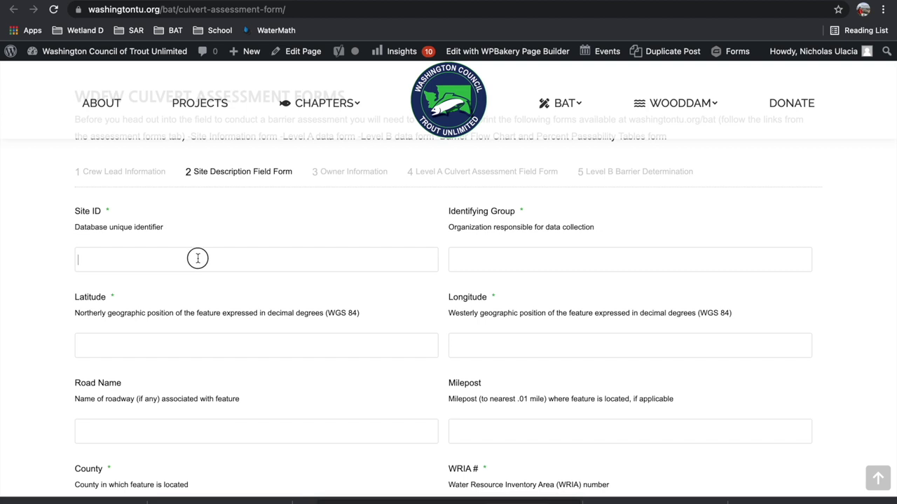
{"action": "type", "text": "9110331"}
- Enter "Trout Unlimited" as the identifying group responsible for data collection
{"action": "left_click", "coordinate": [503, 265]}
{"action": "type", "text": "TU"}
{"action": "key", "text": "BackSpace"}
{"action": "type", "text": "route uN"}
{"action": "key", "text": "BackSpace"}
{"action": "key", "text": "BackSpace"}
{"action": "key", "text": "BackSpace"}
{"action": "key", "text": "BackSpace"}
{"action": "type", "text": "U"}
{"action": "key", "text": "BackSpace"}
{"action": "key", "text": "BackSpace"}
{"action": "type", "text": "Unlimited"}
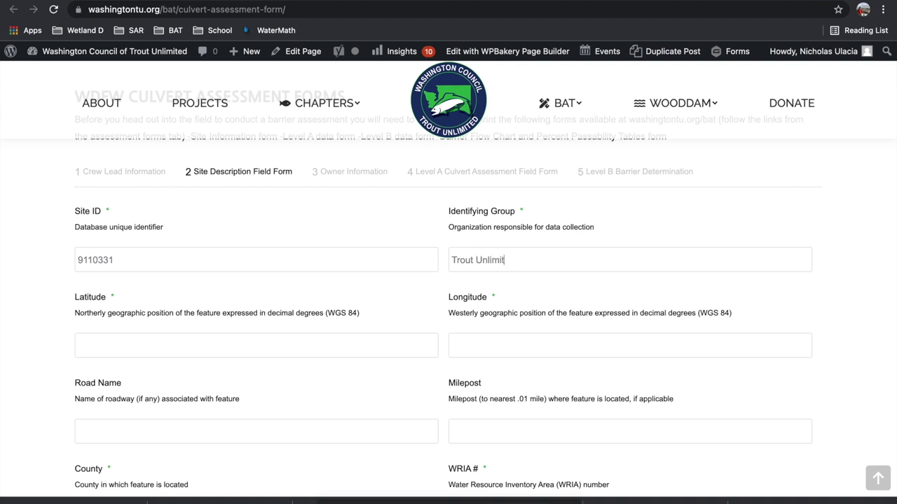
- Set the site's latitude to 47.29283982 and its longitude to -122.08908408
{"action": "left_click", "coordinate": [200, 341]}
{"action": "type", "text": "47.29283982"}
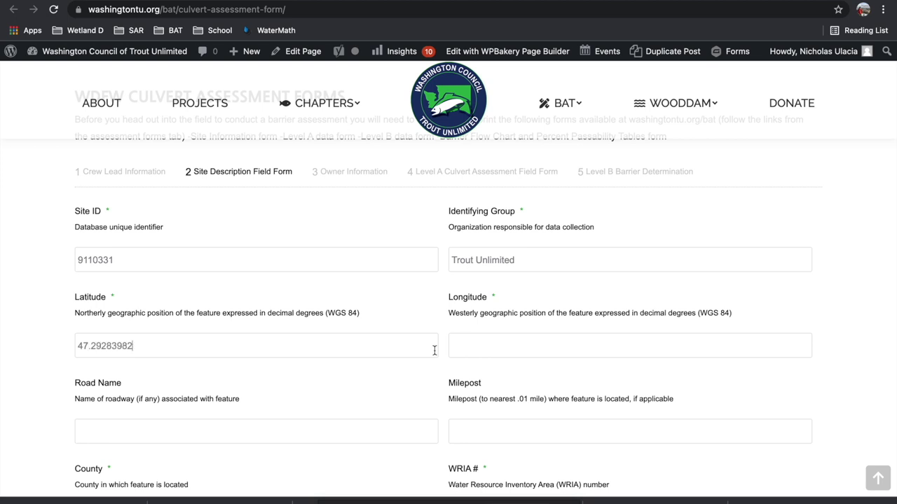
{"action": "type", "text": "-122.08908408"}
- Enter "SE Sammamish Pkwy" as the road name and 3 as the milepost
{"action": "scroll", "coordinate": [448, 315], "scroll_direction": "down", "scroll_amount": 1}
{"action": "scroll", "coordinate": [448, 315], "scroll_direction": "down", "scroll_amount": 1}
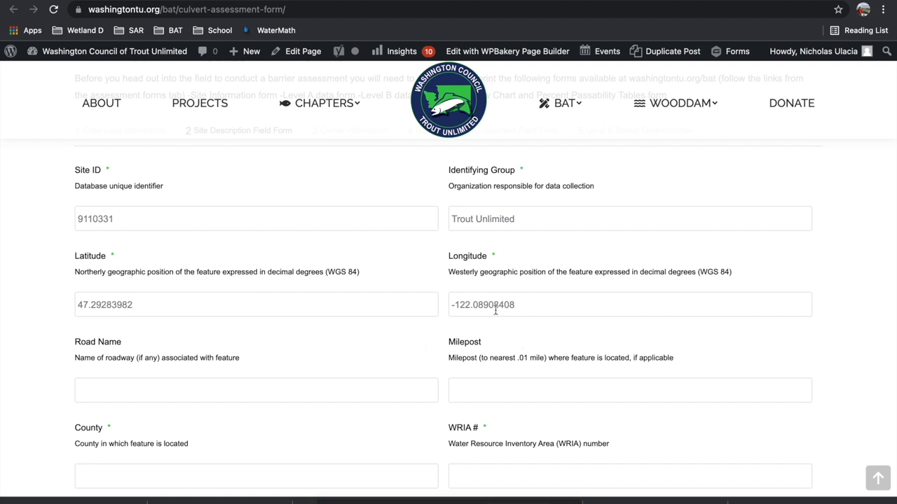
{"action": "scroll", "coordinate": [522, 275], "scroll_direction": "down", "scroll_amount": 3}
{"action": "left_click", "coordinate": [306, 290]}
{"action": "type", "text": "S"}
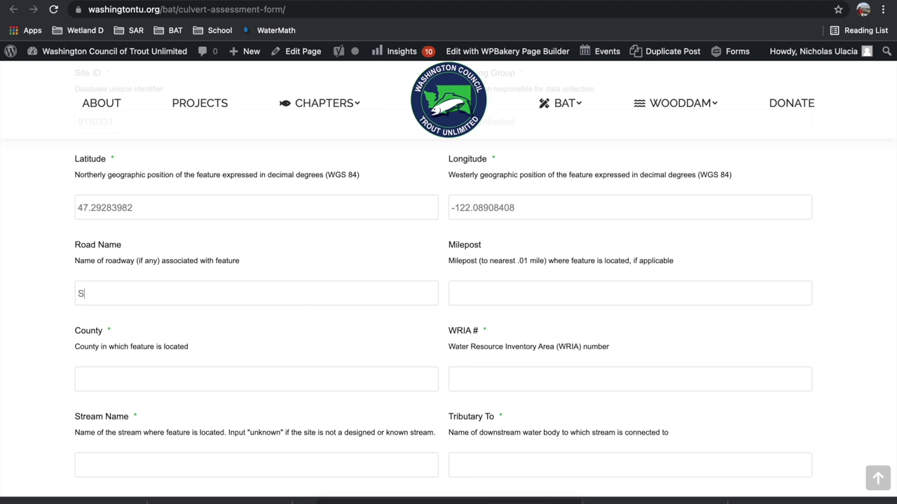
{"action": "type", "text": "E Sammamish Pkwy"}
{"action": "left_click", "coordinate": [560, 296]}
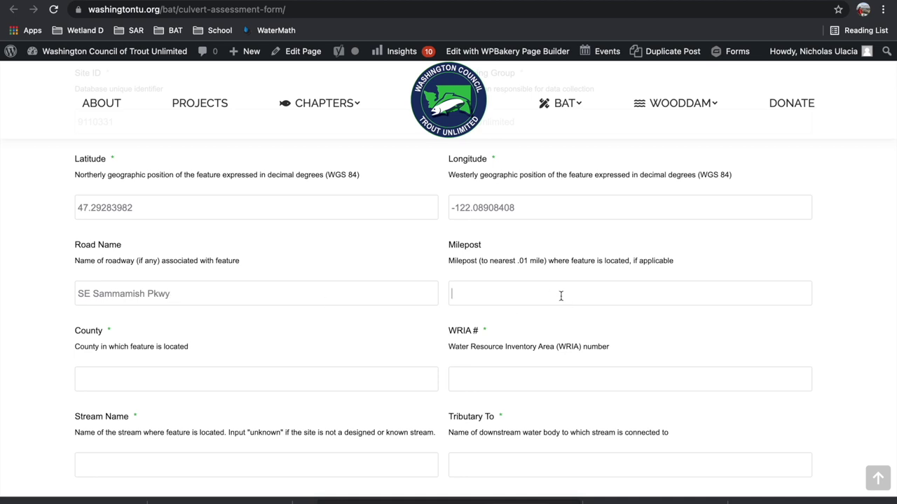
{"action": "type", "text": "3"}
- Enter King as the county and 8.016 as the WRIA number
{"action": "left_click", "coordinate": [193, 378]}
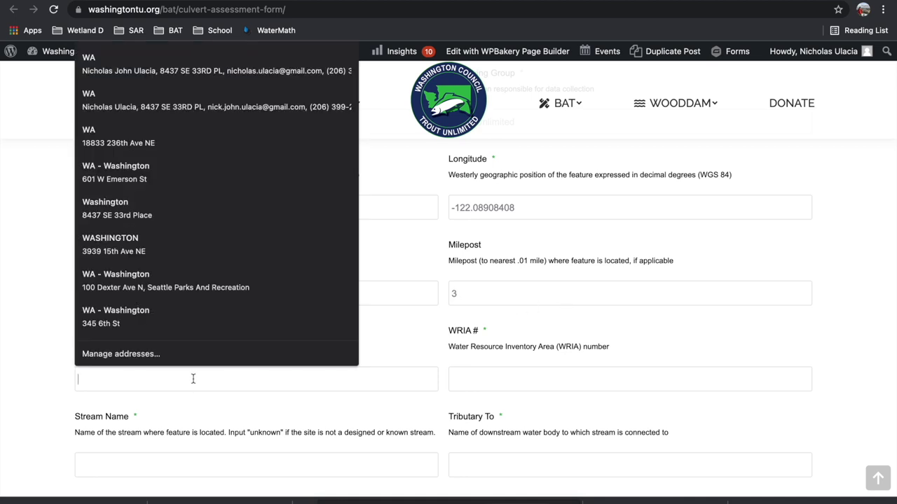
{"action": "type", "text": "King"}
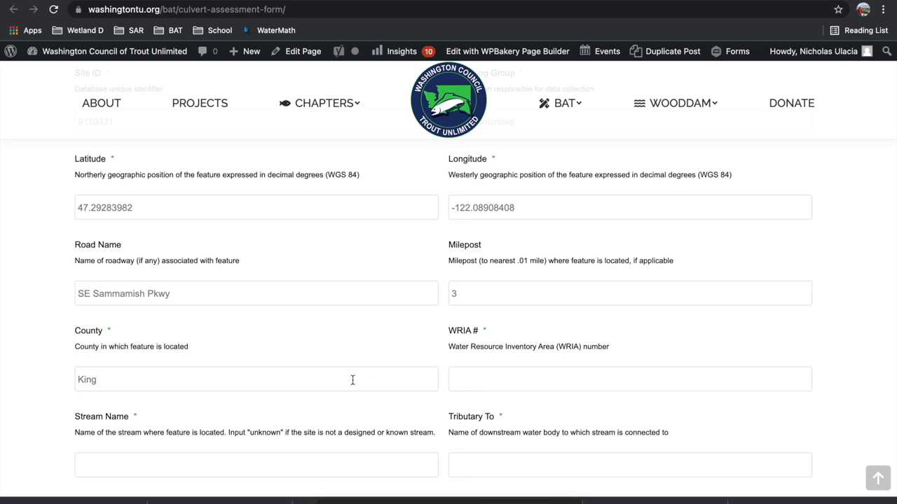
{"action": "scroll", "coordinate": [353, 378], "scroll_direction": "down", "scroll_amount": 1}
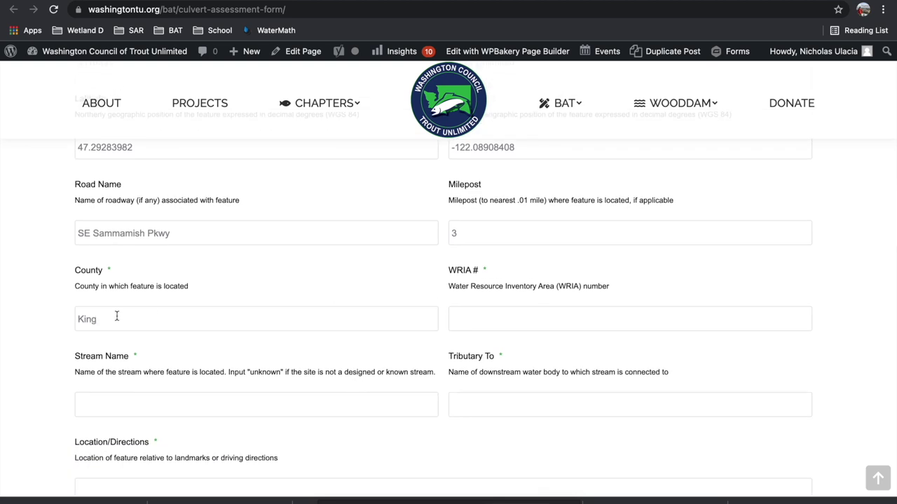
{"action": "left_click", "coordinate": [491, 318]}
{"action": "type", "text": "8"}
{"action": "scroll", "coordinate": [457, 423], "scroll_direction": "down", "scroll_amount": 1}
{"action": "scroll", "coordinate": [456, 423], "scroll_direction": "down", "scroll_amount": 1}
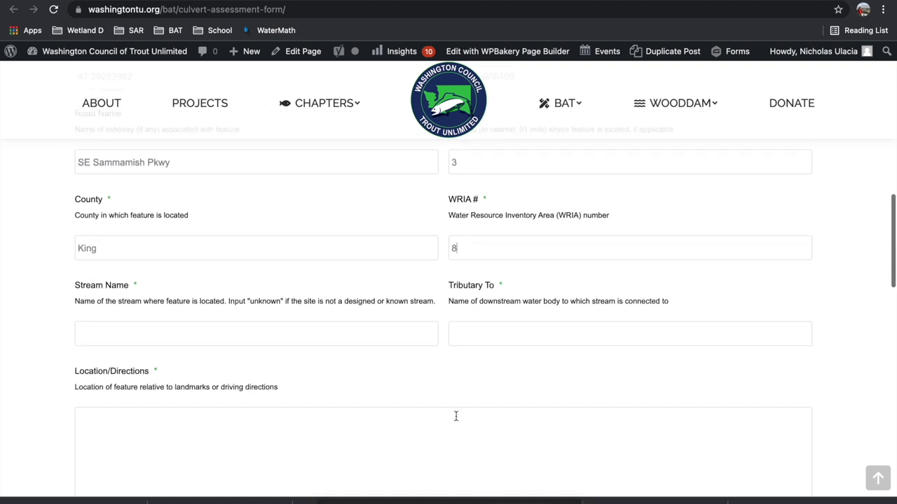
{"action": "type", "text": "."}
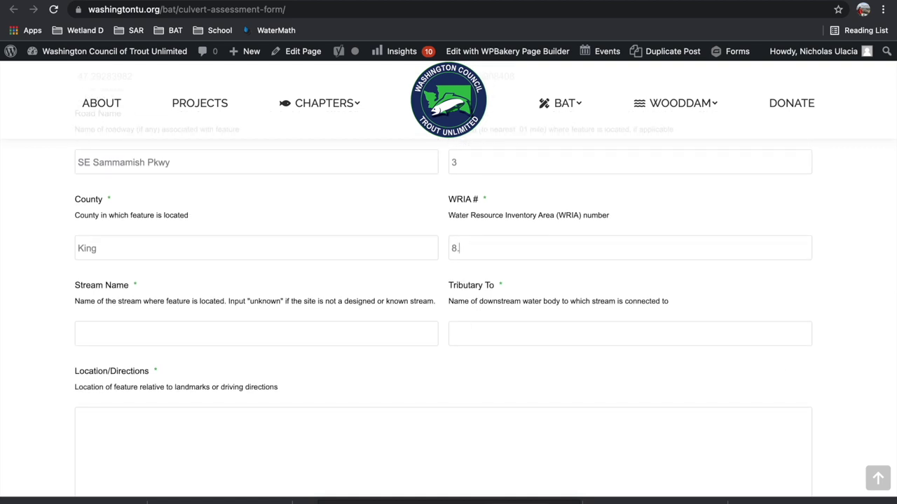
{"action": "type", "text": "016"}
- Enter "Laughing Jacobs" as the name of the stream where the feature is located
{"action": "scroll", "coordinate": [292, 319], "scroll_direction": "down", "scroll_amount": 1}
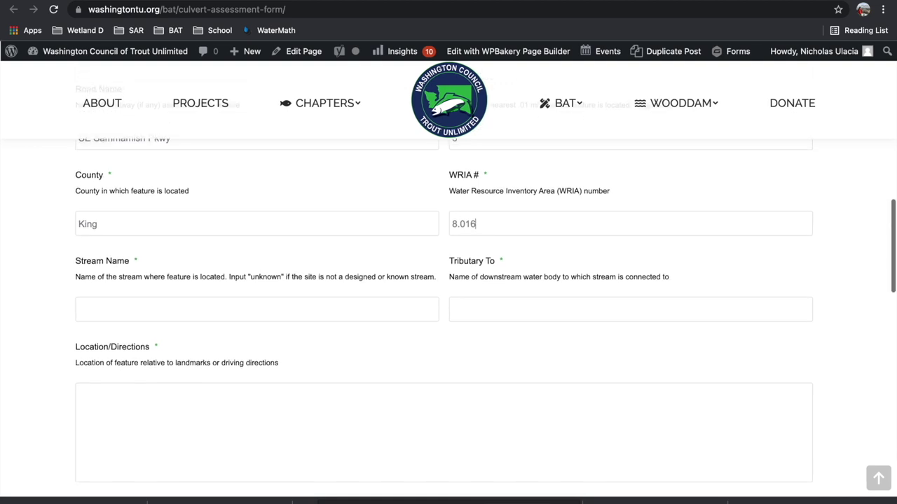
{"action": "left_click", "coordinate": [249, 286]}
{"action": "type", "text": "Lauhgint"}
{"action": "key", "text": "BackSpace"}
{"action": "type", "text": "g"}
{"action": "key", "text": "BackSpace"}
{"action": "key", "text": "BackSpace"}
{"action": "key", "text": "BackSpace"}
{"action": "key", "text": "BackSpace"}
{"action": "key", "text": "BackSpace"}
{"action": "key", "text": "BackSpace"}
{"action": "type", "text": "ghing"}
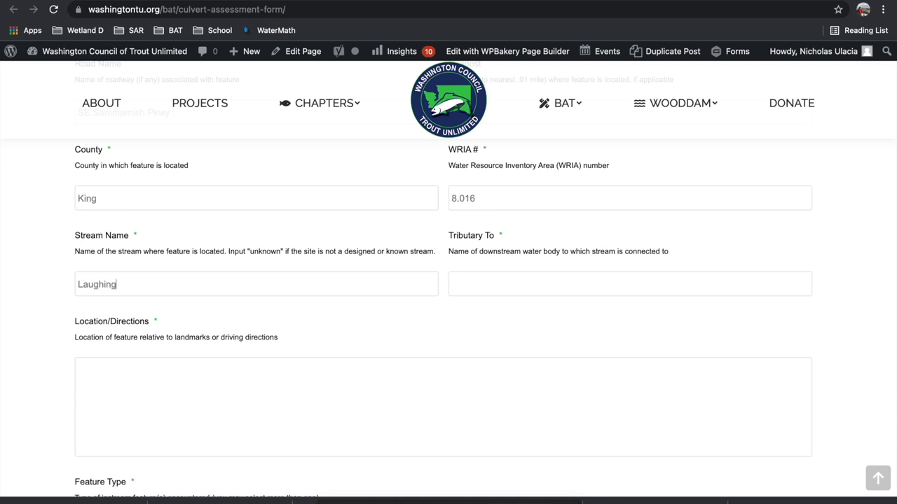
{"action": "type", "text": " Jacobs"}
- Enter "Lake Sammaish" as the downstream water body the stream is tributary to
{"action": "left_click", "coordinate": [452, 284]}
{"action": "type", "text": "Lake Samma"}
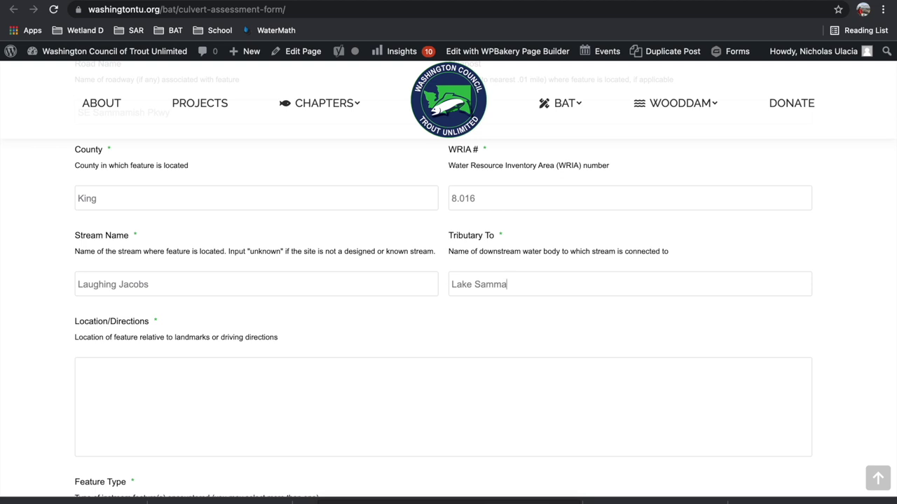
{"action": "type", "text": "ish"}
- Enter "1 mile past the fsrd 7003 turn off." as the location and driving directions
{"action": "scroll", "coordinate": [265, 362], "scroll_direction": "down", "scroll_amount": 1}
{"action": "scroll", "coordinate": [265, 362], "scroll_direction": "down", "scroll_amount": 3}
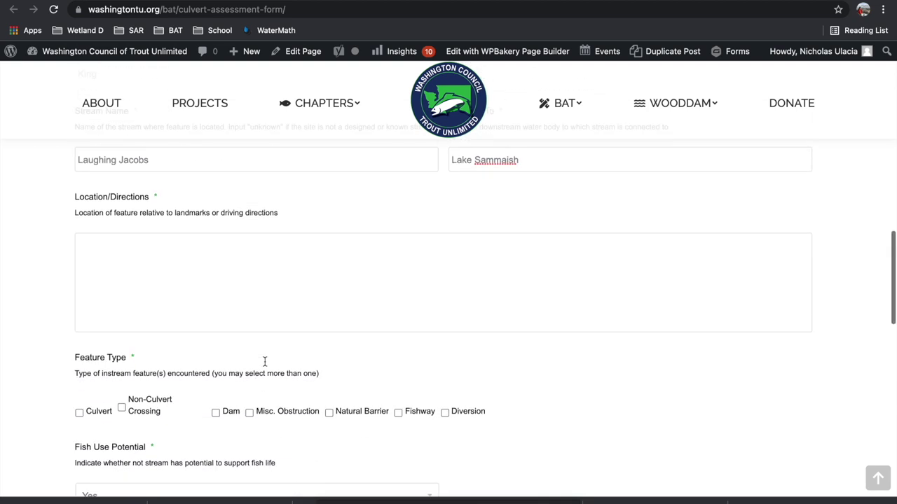
{"action": "left_click", "coordinate": [269, 214]}
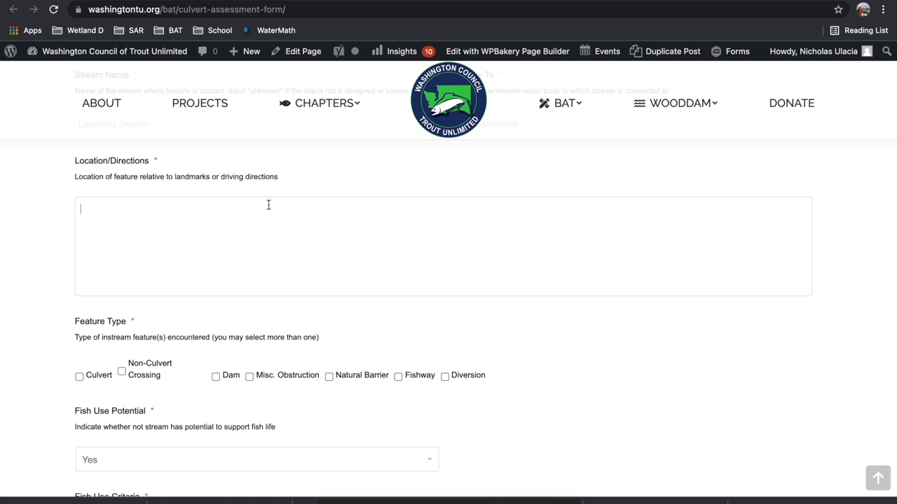
{"action": "type", "text": "1 mile past the 7003"}
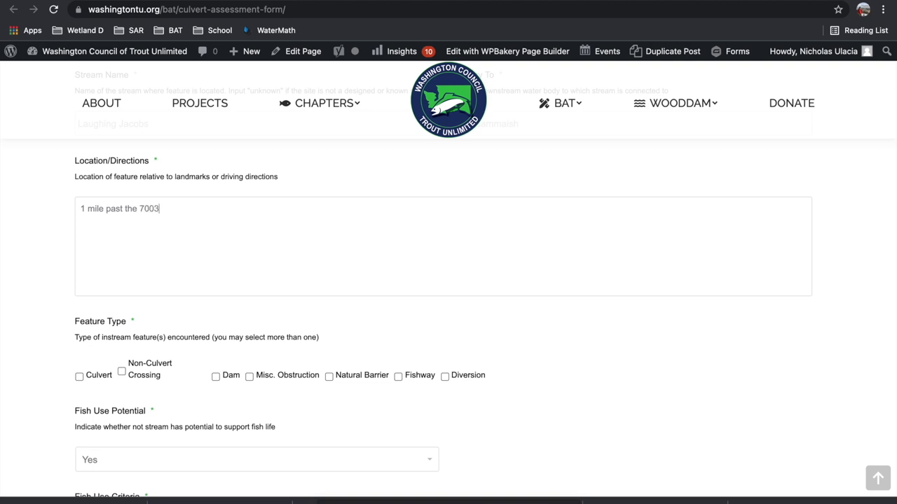
{"action": "type", "text": " turn off"}
{"action": "left_click", "coordinate": [138, 208]}
{"action": "type", "text": "fsrd "}
{"action": "type", "text": "."}
- Mark the feature type as Culvert and choose Yes for the stream's fish use potential
{"action": "scroll", "coordinate": [40, 228], "scroll_direction": "down", "scroll_amount": 3}
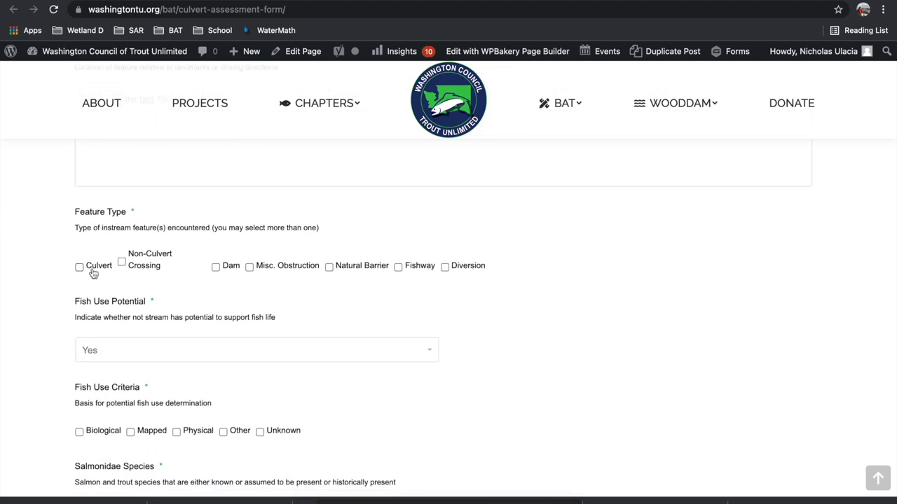
{"action": "left_click", "coordinate": [94, 274]}
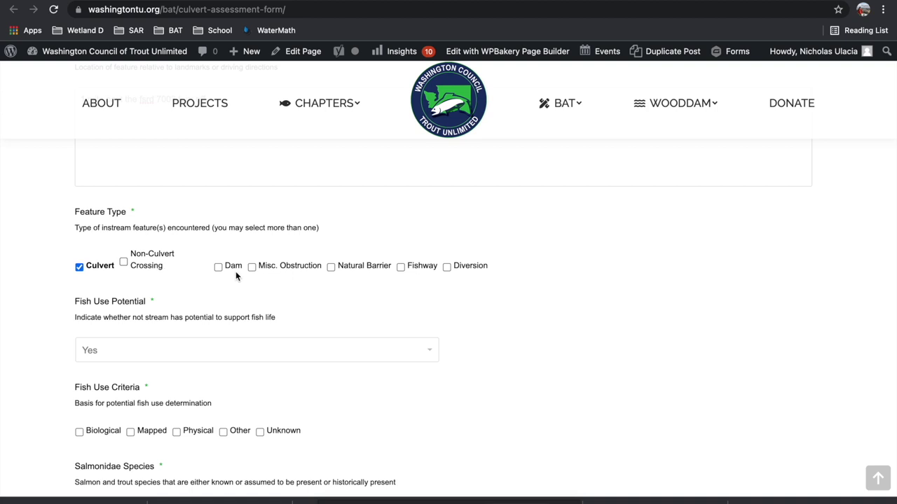
{"action": "scroll", "coordinate": [356, 294], "scroll_direction": "down", "scroll_amount": 1}
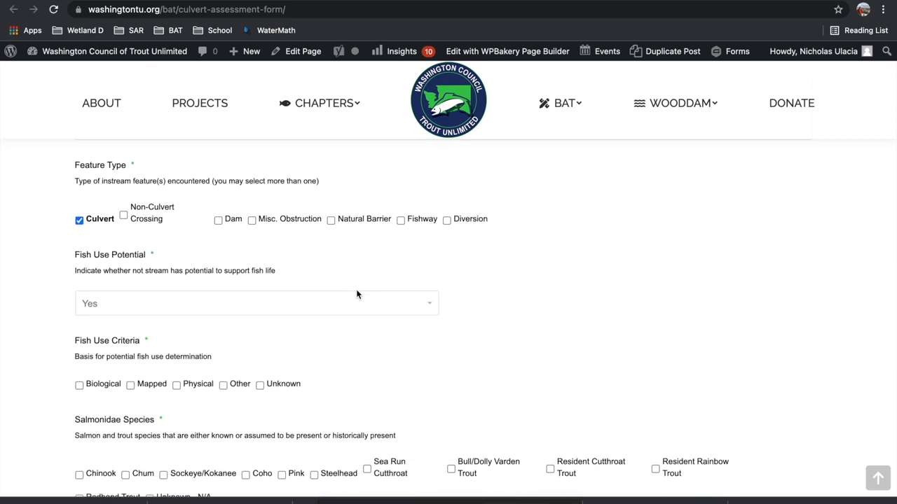
{"action": "scroll", "coordinate": [356, 294], "scroll_direction": "down", "scroll_amount": 1}
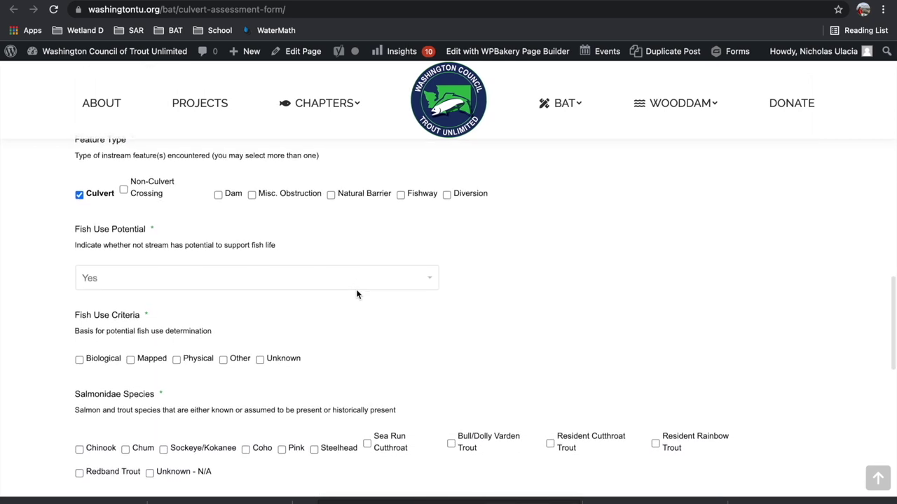
{"action": "scroll", "coordinate": [338, 281], "scroll_direction": "down", "scroll_amount": 1}
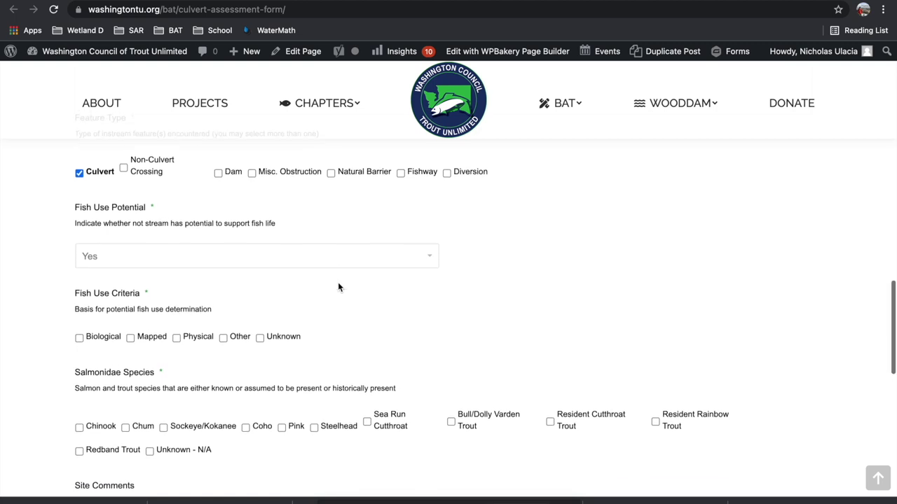
{"action": "left_click", "coordinate": [262, 244]}
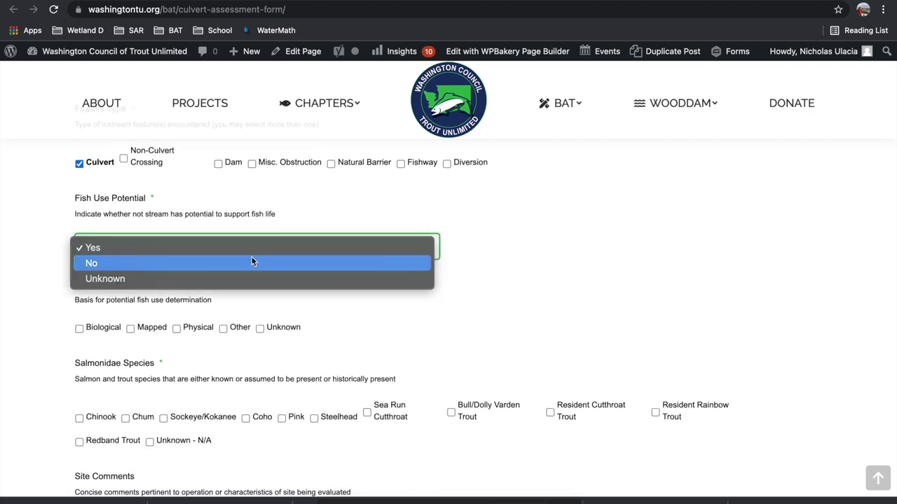
{"action": "left_click", "coordinate": [256, 249]}
- Select Biological as the fish use criterion
{"action": "scroll", "coordinate": [241, 280], "scroll_direction": "down", "scroll_amount": 1}
{"action": "scroll", "coordinate": [241, 280], "scroll_direction": "down", "scroll_amount": 1}
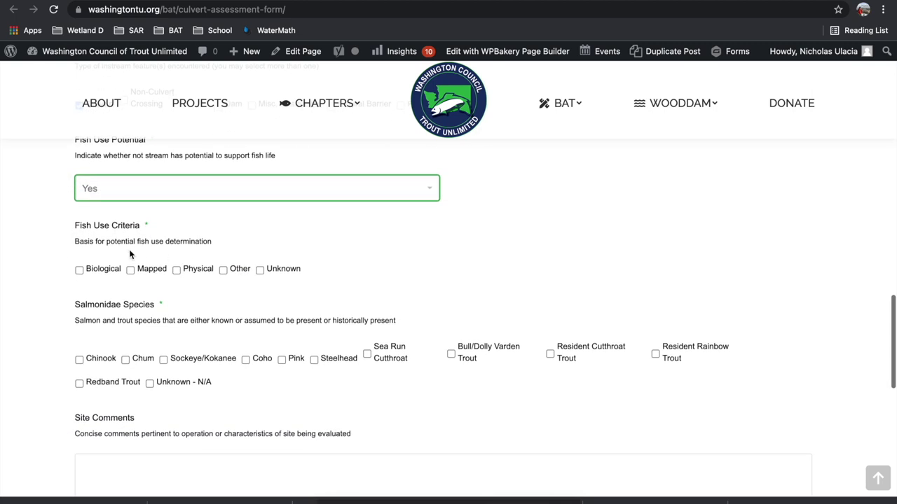
{"action": "left_click", "coordinate": [104, 269]}
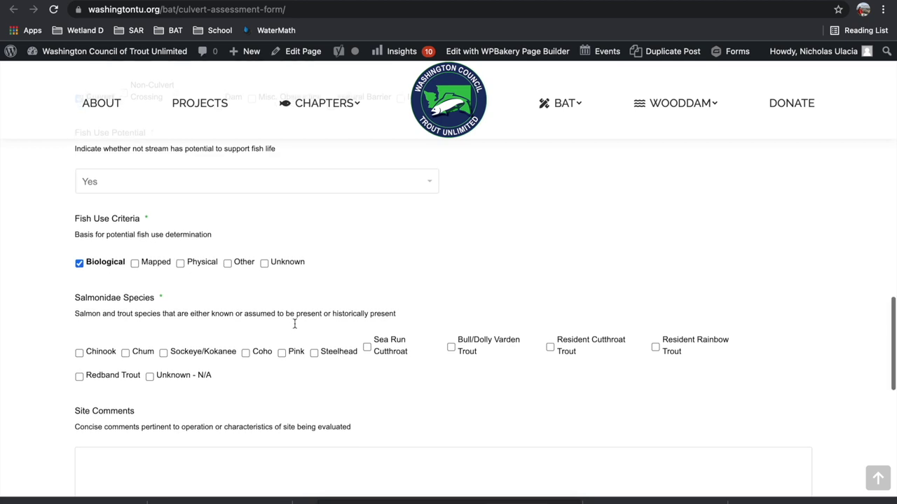
- Select Chum, Sockeye/Kokanee, Pink and Sea Run Cutthroat as the salmonidae species
{"action": "scroll", "coordinate": [294, 323], "scroll_direction": "down", "scroll_amount": 1}
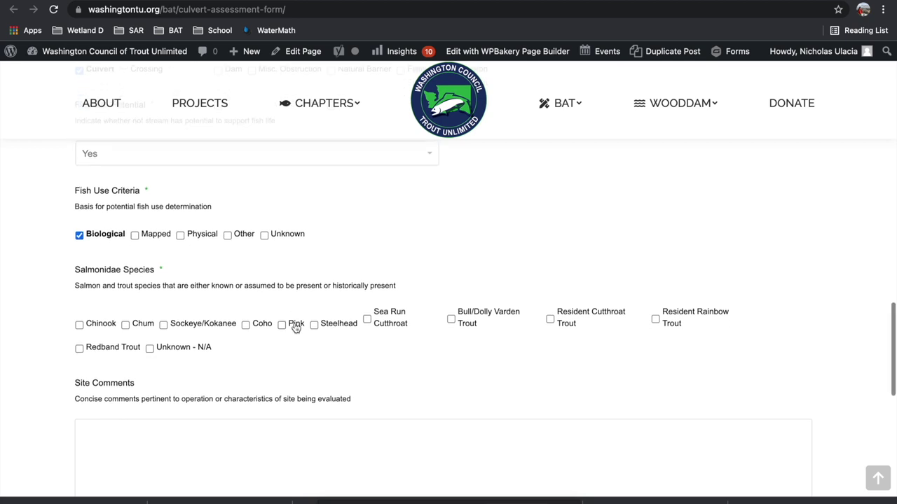
{"action": "scroll", "coordinate": [294, 326], "scroll_direction": "down", "scroll_amount": 1}
{"action": "left_click", "coordinate": [125, 283]}
{"action": "left_click", "coordinate": [178, 284]}
{"action": "left_click", "coordinate": [286, 284]}
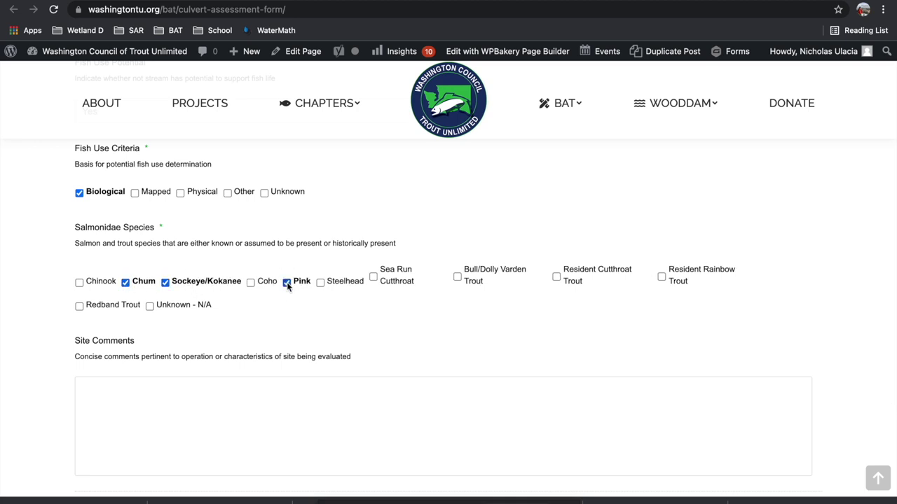
{"action": "left_click", "coordinate": [384, 281]}
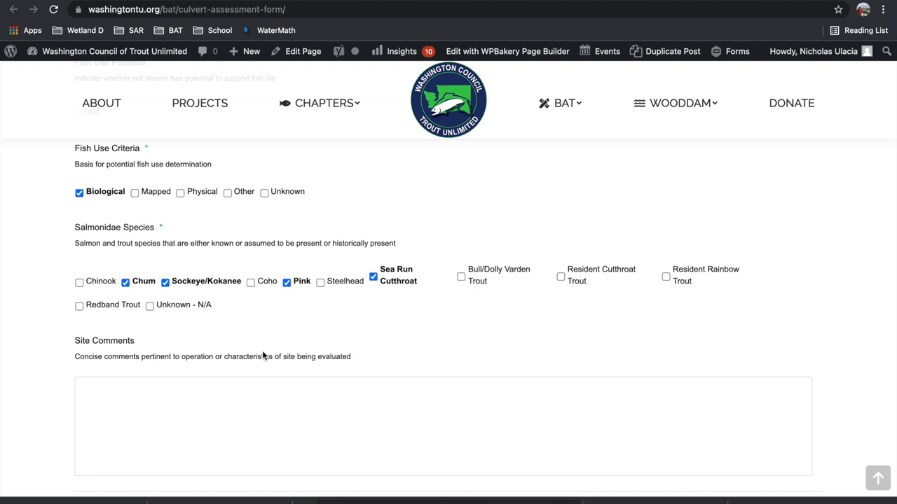
- Enter the site comments "Drainage road upstream. WSD 10 meters upstream measuring 1 meter." and continue to the owner information page
{"action": "scroll", "coordinate": [262, 356], "scroll_direction": "down", "scroll_amount": 1}
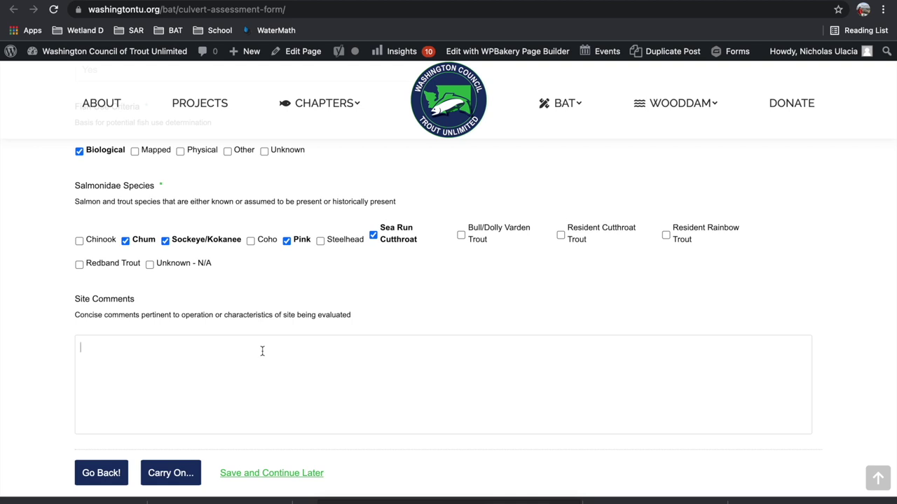
{"action": "type", "text": "Large"}
{"action": "key", "text": "BackSpace"}
{"action": "key", "text": "BackSpace"}
{"action": "key", "text": "BackSpace"}
{"action": "key", "text": "BackSpace"}
{"action": "key", "text": "BackSpace"}
{"action": "type", "text": "Drainage road upstream."}
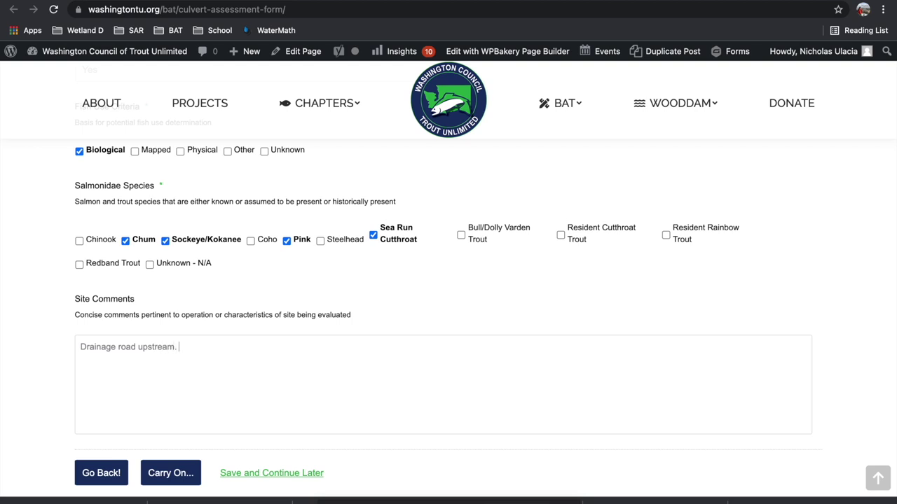
{"action": "scroll", "coordinate": [212, 380], "scroll_direction": "down", "scroll_amount": 1}
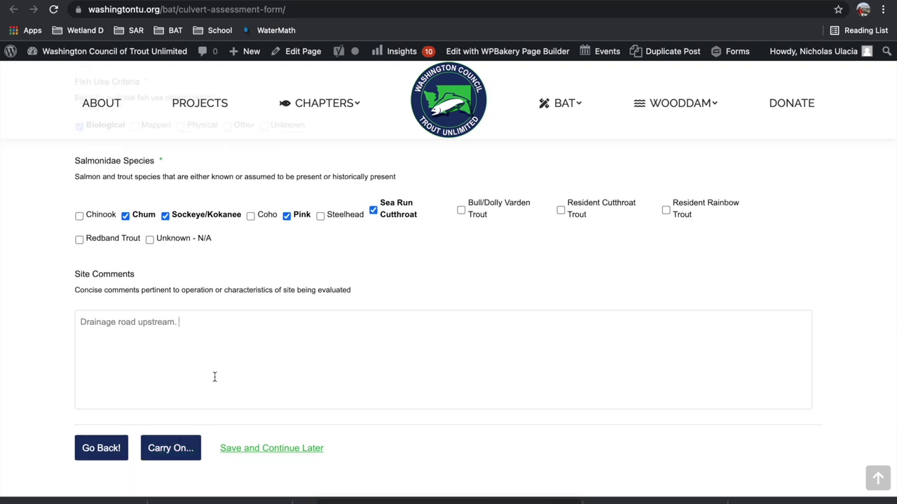
{"action": "type", "text": "WSD 10 meters upstream "}
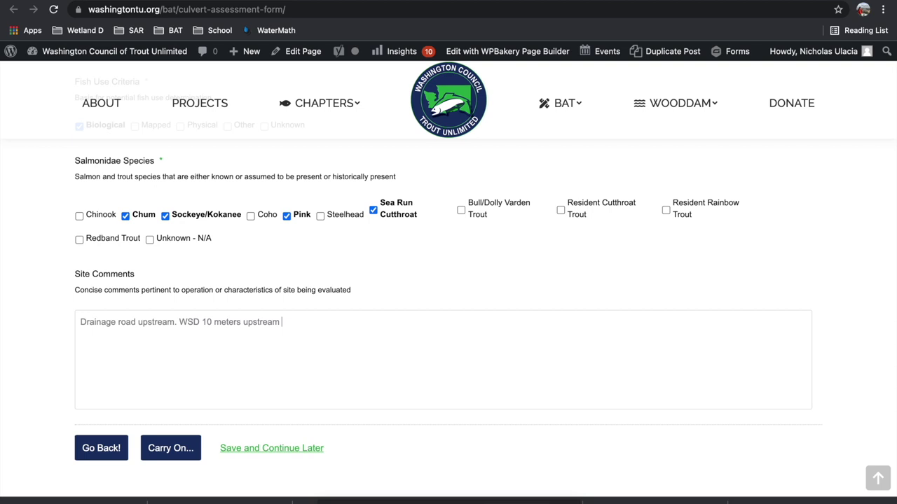
{"action": "type", "text": "measuring 1 meter."}
{"action": "left_click", "coordinate": [183, 446]}
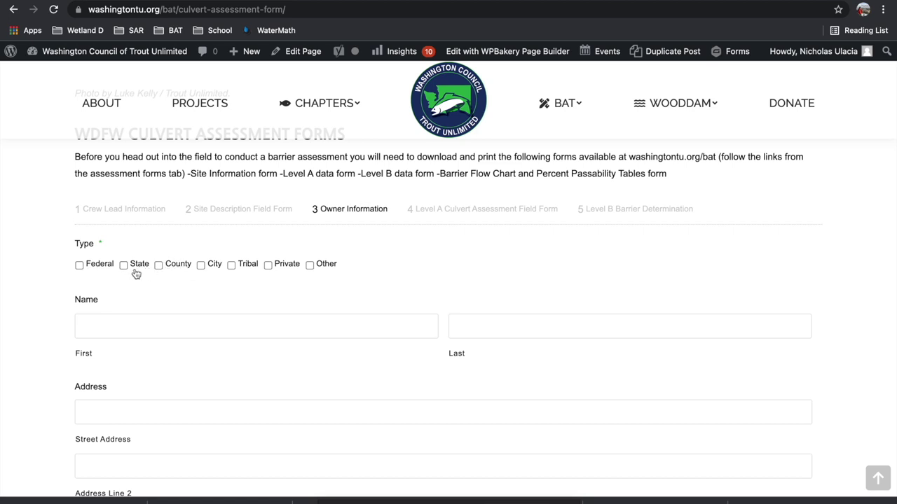
- Set the owner type to County and enter "King County" as the owner's first name
{"action": "left_click", "coordinate": [159, 267]}
{"action": "scroll", "coordinate": [158, 274], "scroll_direction": "down", "scroll_amount": 1}
{"action": "left_click", "coordinate": [152, 289]}
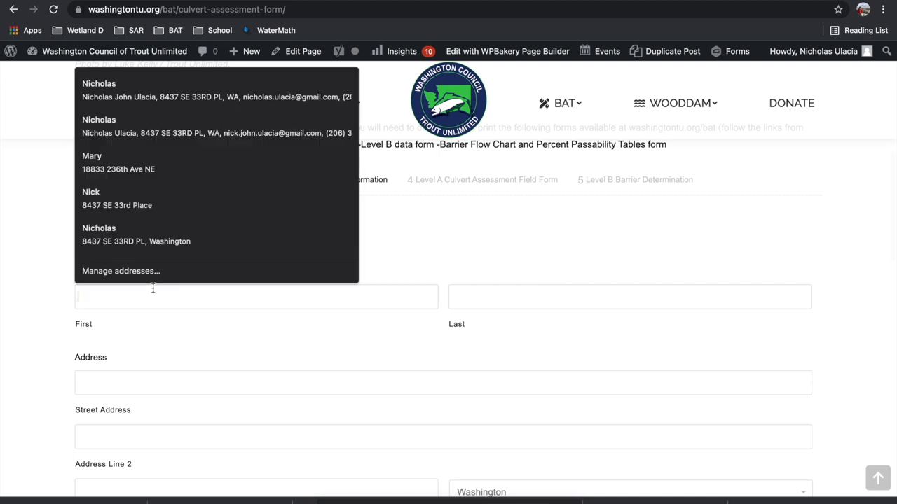
{"action": "type", "text": "King County"}
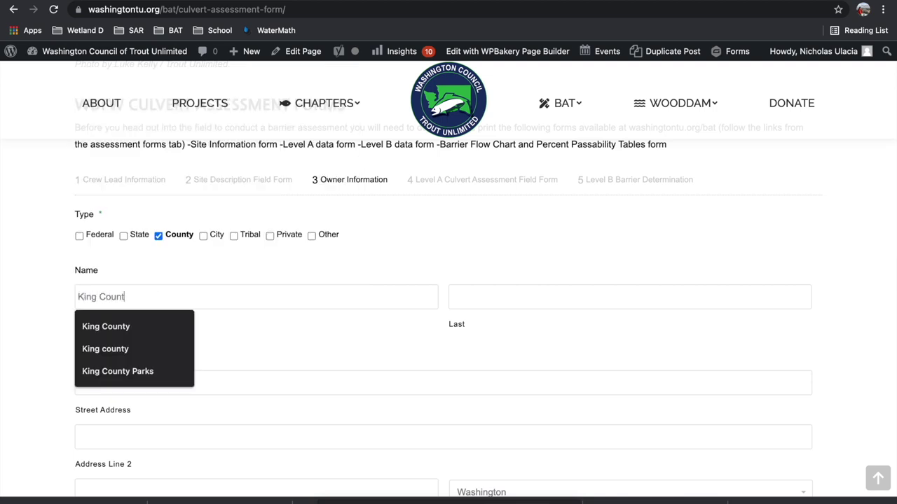
{"action": "left_click", "coordinate": [218, 273]}
- Leave the owner's address and contact details blank and continue to the Level A culvert assessment page
{"action": "scroll", "coordinate": [219, 274], "scroll_direction": "down", "scroll_amount": 3}
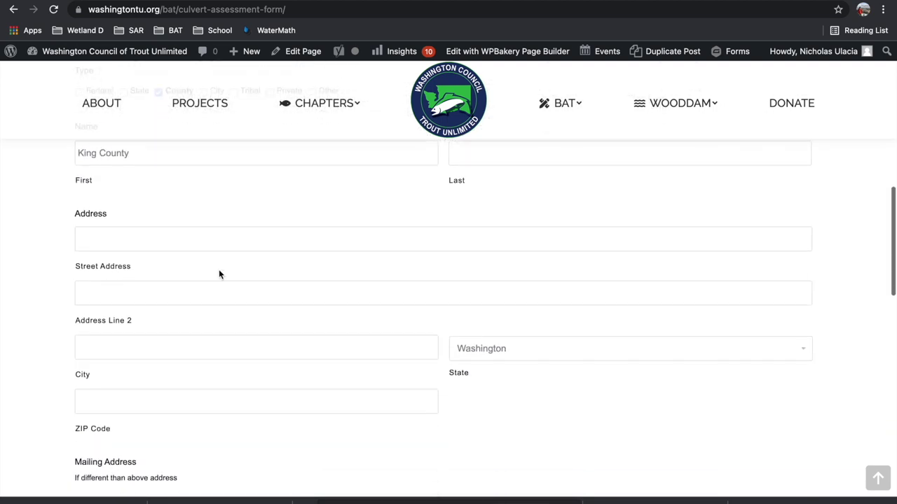
{"action": "scroll", "coordinate": [343, 260], "scroll_direction": "down", "scroll_amount": 5}
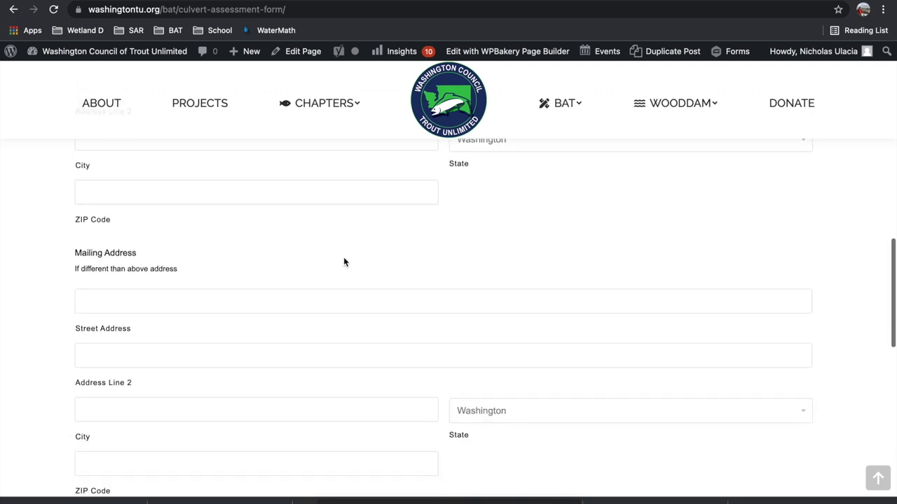
{"action": "scroll", "coordinate": [344, 262], "scroll_direction": "down", "scroll_amount": 2}
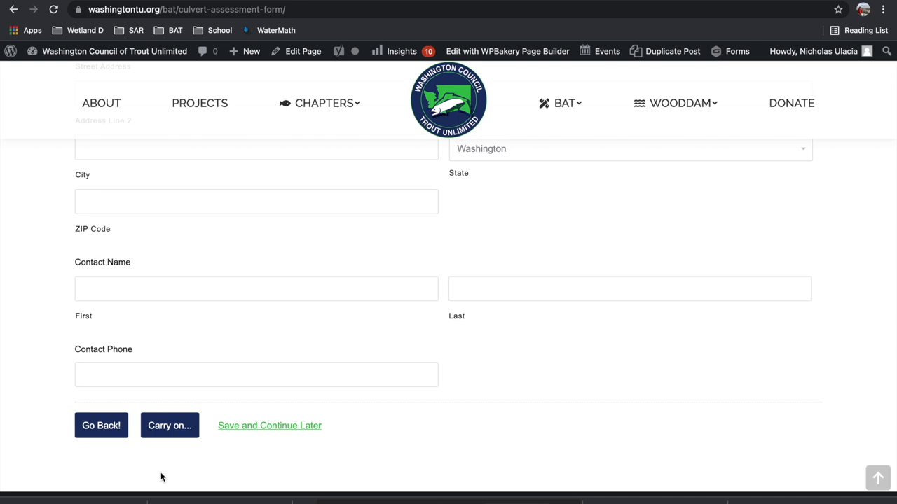
{"action": "left_click", "coordinate": [180, 432]}
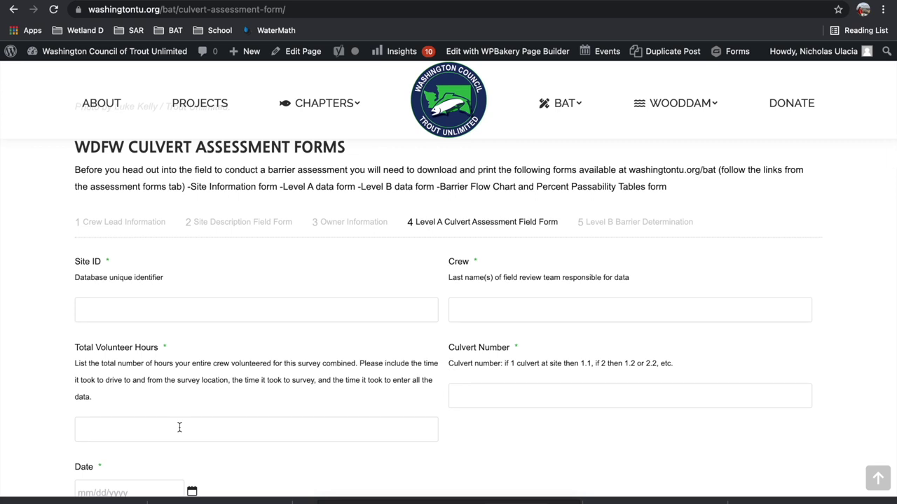
- Enter 0808203 as the site ID and fill in the crew members' last names
{"action": "scroll", "coordinate": [179, 427], "scroll_direction": "down", "scroll_amount": 2}
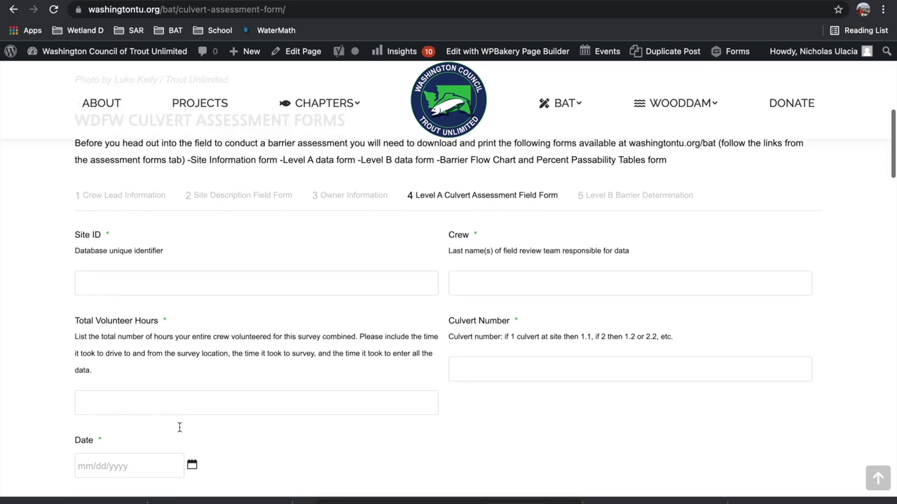
{"action": "left_click", "coordinate": [180, 262]}
{"action": "type", "text": "0808203"}
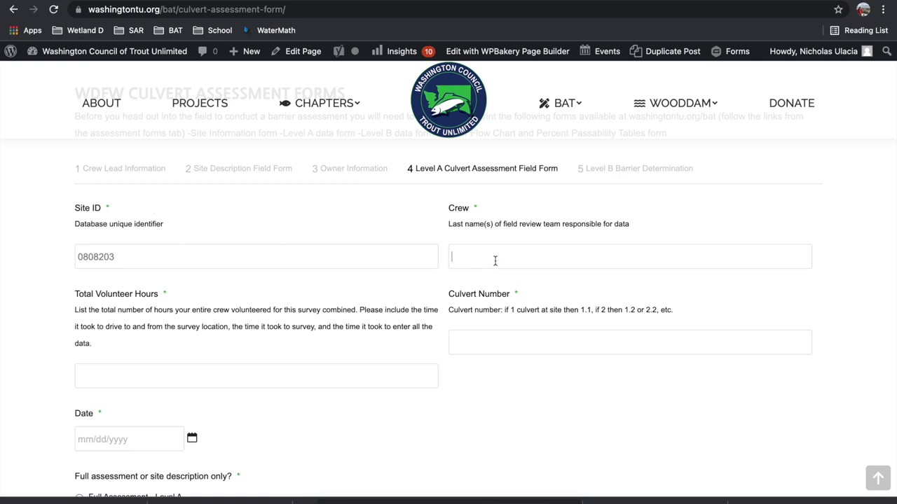
{"action": "type", "text": "Ulacia, Miller"}
{"action": "scroll", "coordinate": [162, 311], "scroll_direction": "down", "scroll_amount": 1}
{"action": "scroll", "coordinate": [162, 311], "scroll_direction": "down", "scroll_amount": 2}
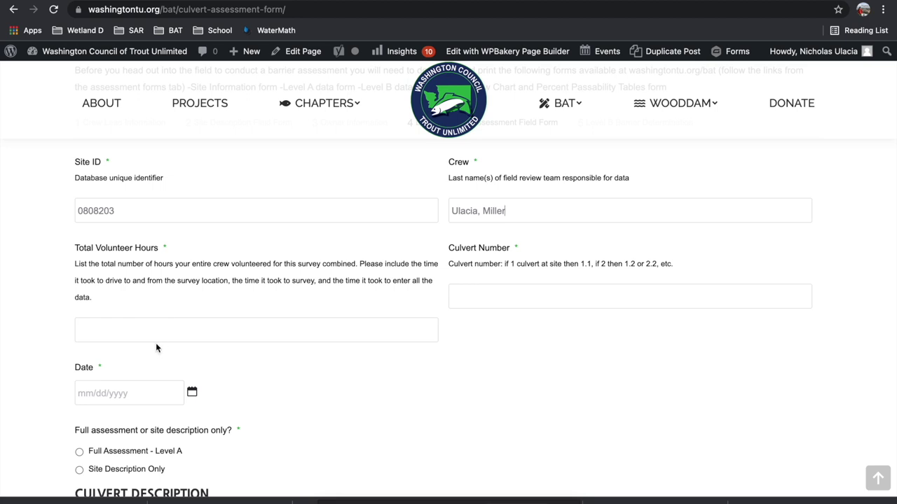
- Enter 5 as the total volunteer hours and 1.1 as the culvert number
{"action": "left_click", "coordinate": [157, 329]}
{"action": "left_click", "coordinate": [157, 329]}
{"action": "type", "text": "5"}
{"action": "type", "text": "1.1"}
{"action": "scroll", "coordinate": [369, 408], "scroll_direction": "down", "scroll_amount": 2}
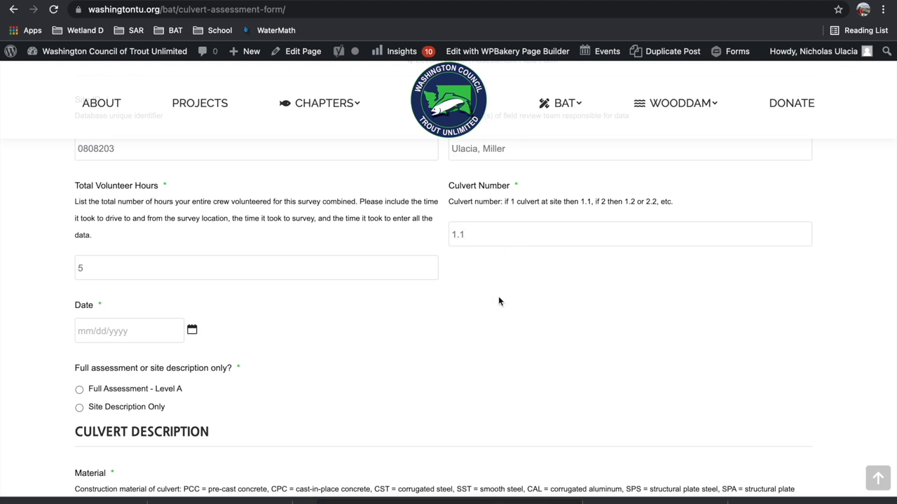
- Try 1.2 as the culvert number and restore it to 1.1
{"action": "key", "text": "BackSpace"}
{"action": "type", "text": "2"}
{"action": "key", "text": "BackSpace"}
{"action": "type", "text": "1"}
- Set the assessment date to 11/10/2021
{"action": "scroll", "coordinate": [435, 298], "scroll_direction": "down", "scroll_amount": 1}
{"action": "left_click", "coordinate": [192, 258]}
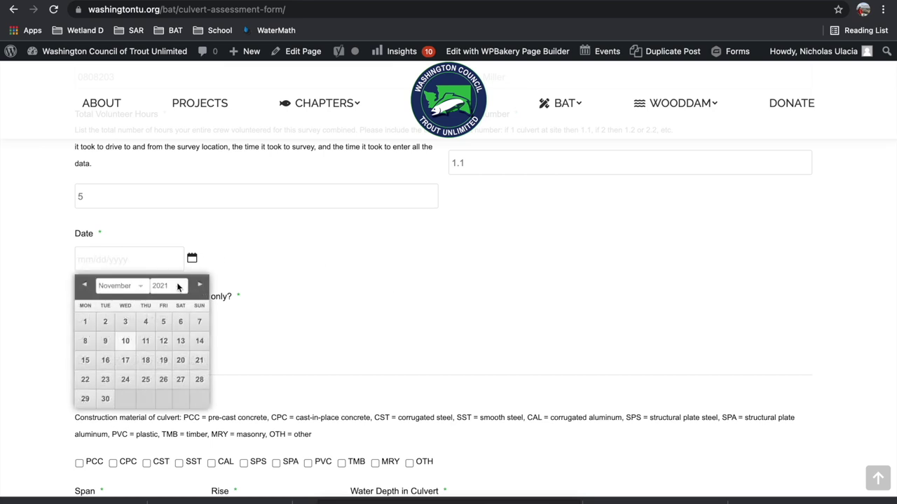
{"action": "left_click", "coordinate": [125, 341]}
- Try the Site Description Only option and switch the assessment choice to Full Assessment - Level A
{"action": "scroll", "coordinate": [232, 326], "scroll_direction": "down", "scroll_amount": 2}
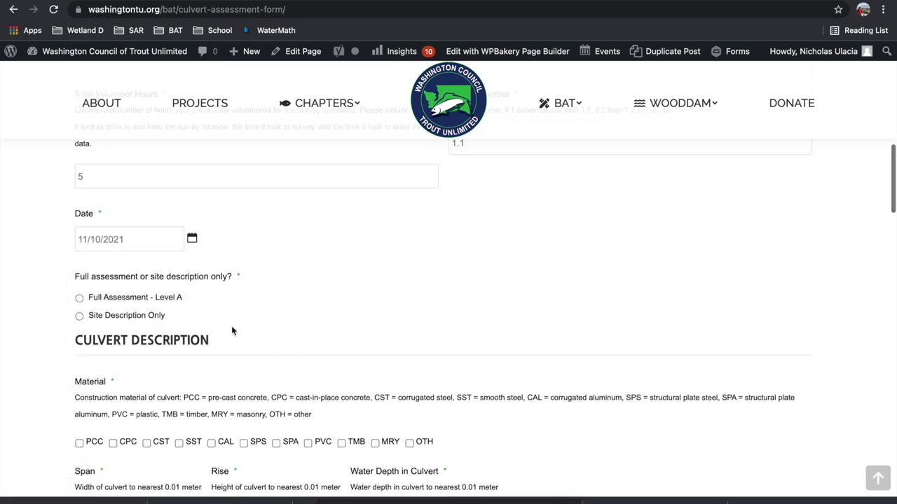
{"action": "scroll", "coordinate": [136, 326], "scroll_direction": "down", "scroll_amount": 1}
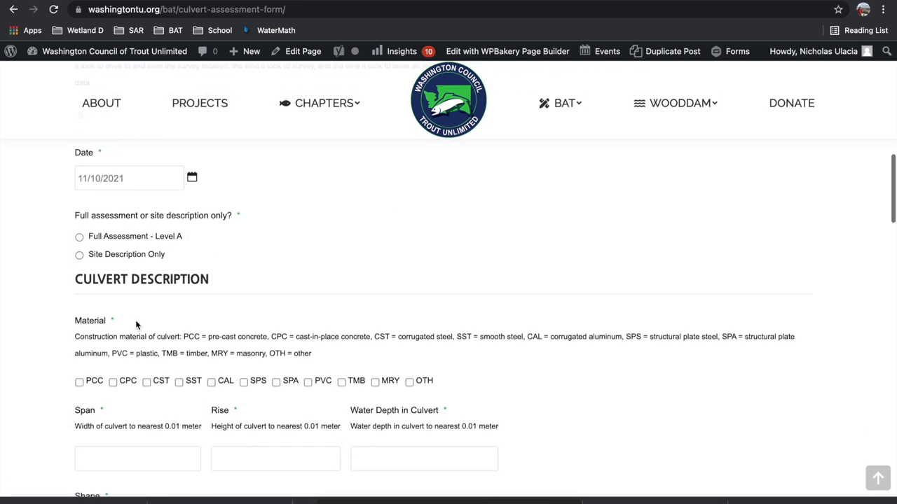
{"action": "left_click", "coordinate": [155, 257]}
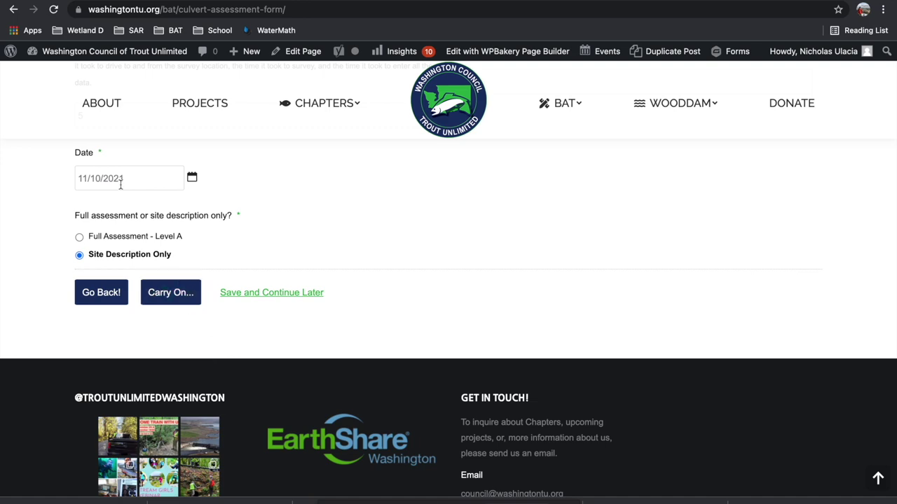
{"action": "left_click", "coordinate": [137, 240]}
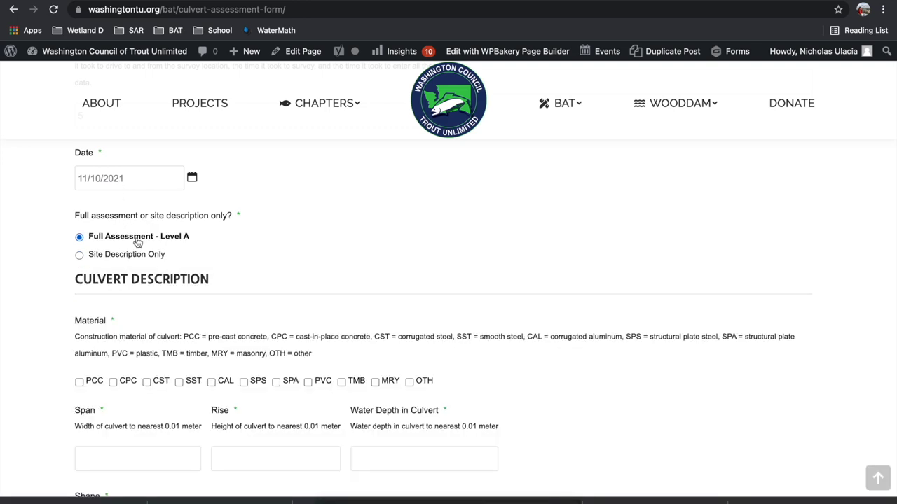
{"action": "scroll", "coordinate": [137, 242], "scroll_direction": "down", "scroll_amount": 3}
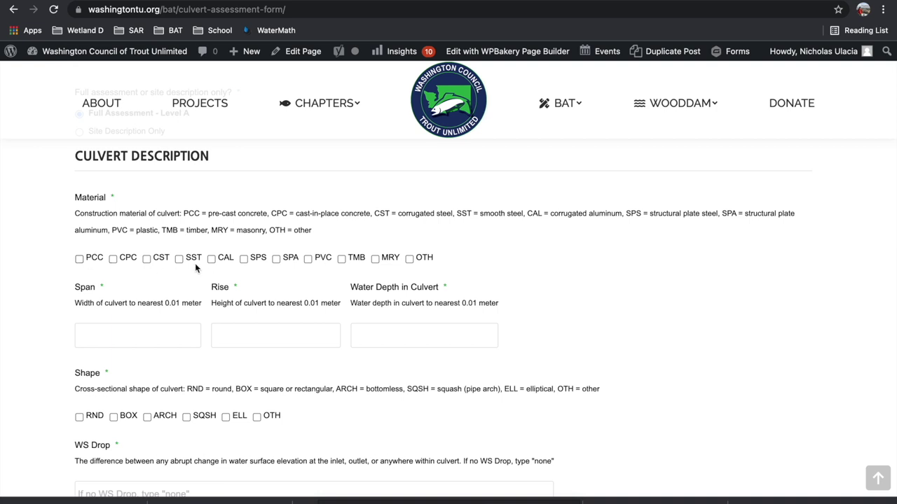
- Select CST as the culvert material and enter a span of 1, rise of 1 and water depth of 3
{"action": "left_click", "coordinate": [146, 258]}
{"action": "scroll", "coordinate": [145, 259], "scroll_direction": "down", "scroll_amount": 1}
{"action": "left_click", "coordinate": [138, 292]}
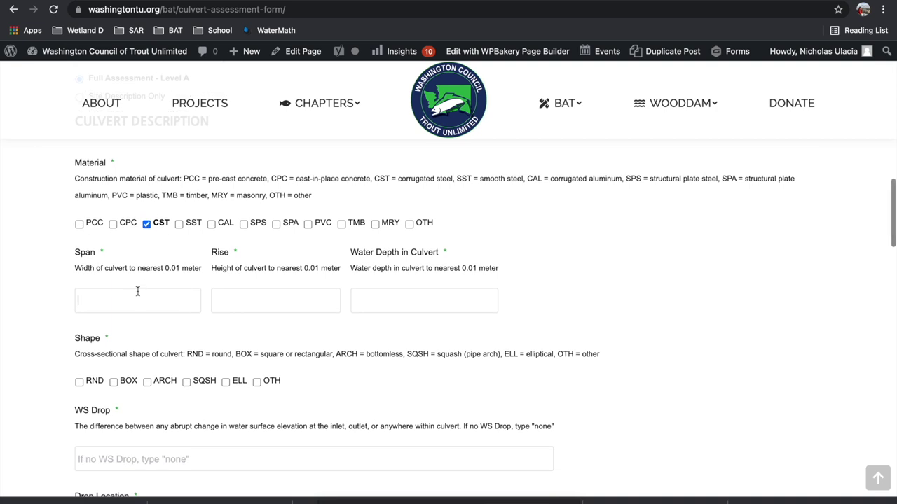
{"action": "type", "text": "1"}
{"action": "left_click", "coordinate": [249, 299]}
{"action": "type", "text": "1"}
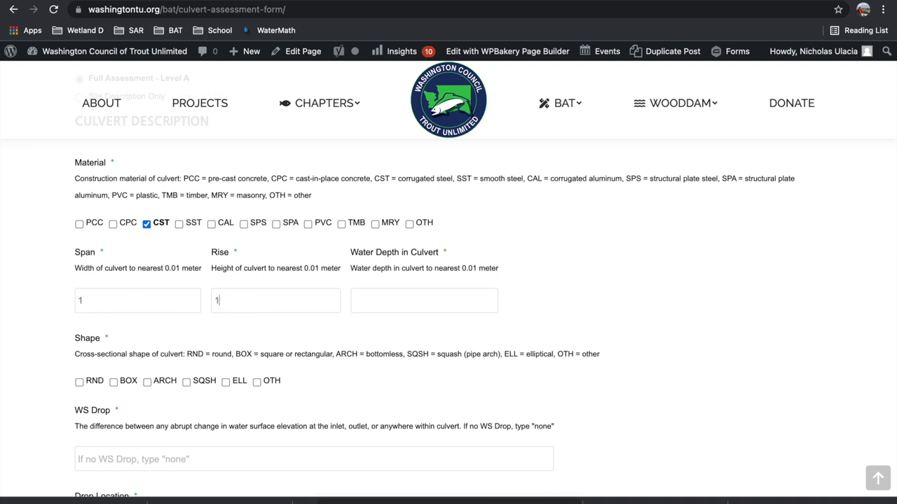
{"action": "left_click", "coordinate": [407, 298]}
{"action": "type", "text": "3"}
- Try adding the unit "meter" to the span value and remove it again
{"action": "left_click", "coordinate": [159, 295]}
{"action": "left_click", "coordinate": [158, 295]}
{"action": "type", "text": "meter"}
{"action": "key", "text": "BackSpace"}
{"action": "key", "text": "BackSpace"}
{"action": "key", "text": "BackSpace"}
{"action": "key", "text": "BackSpace"}
{"action": "key", "text": "BackSpace"}
{"action": "key", "text": "BackSpace"}
- Select BOX as the culvert shape and enter .25 as the WS drop
{"action": "scroll", "coordinate": [247, 378], "scroll_direction": "down", "scroll_amount": 1}
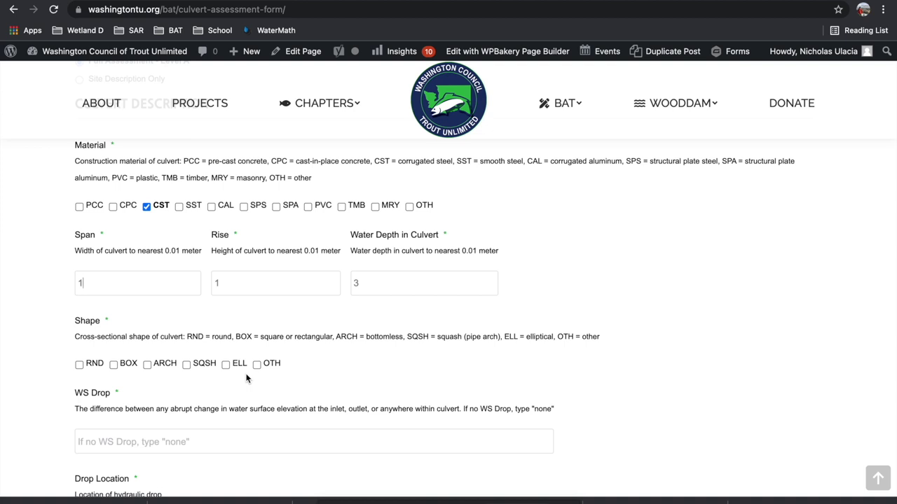
{"action": "scroll", "coordinate": [246, 378], "scroll_direction": "down", "scroll_amount": 3}
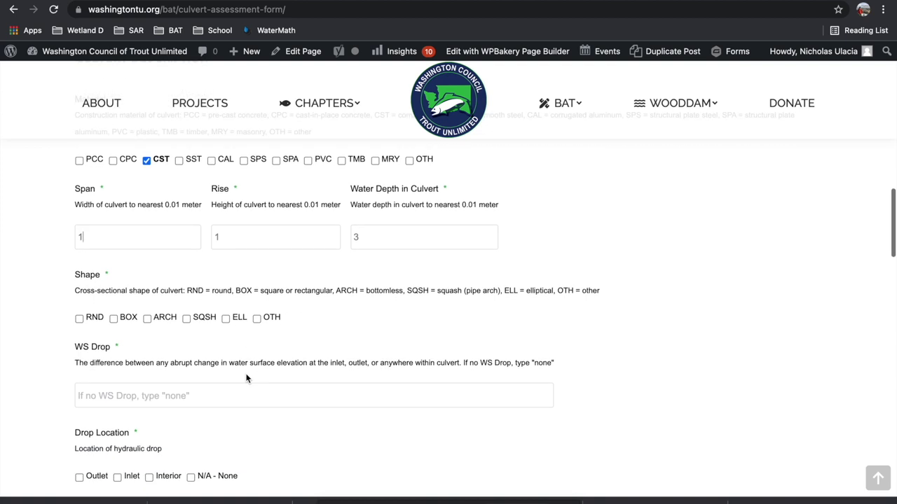
{"action": "left_click", "coordinate": [113, 278]}
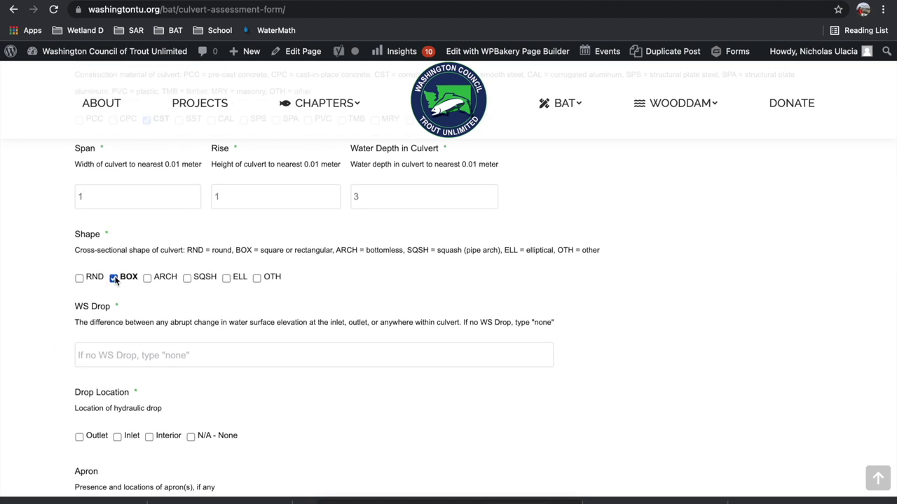
{"action": "scroll", "coordinate": [115, 278], "scroll_direction": "down", "scroll_amount": 2}
{"action": "left_click", "coordinate": [123, 277]}
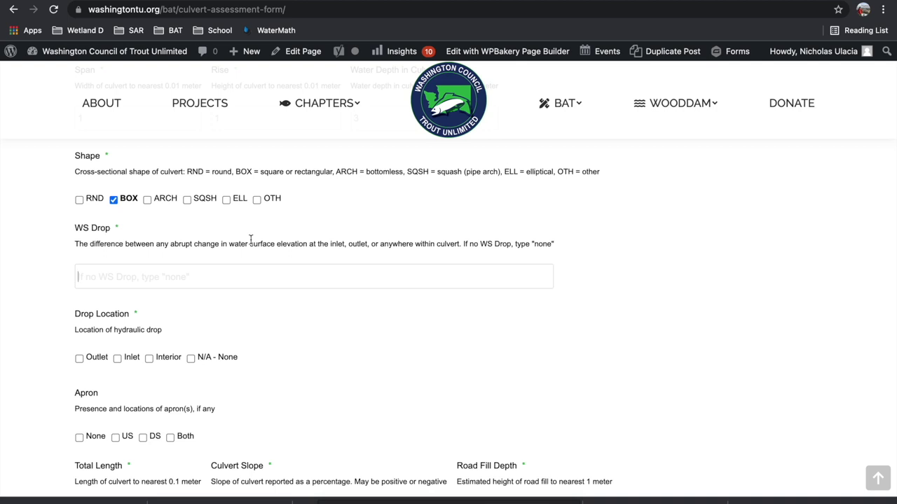
{"action": "type", "text": ".25"}
- Mark Outlet as the drop location and None for the apron
{"action": "scroll", "coordinate": [196, 259], "scroll_direction": "down", "scroll_amount": 1}
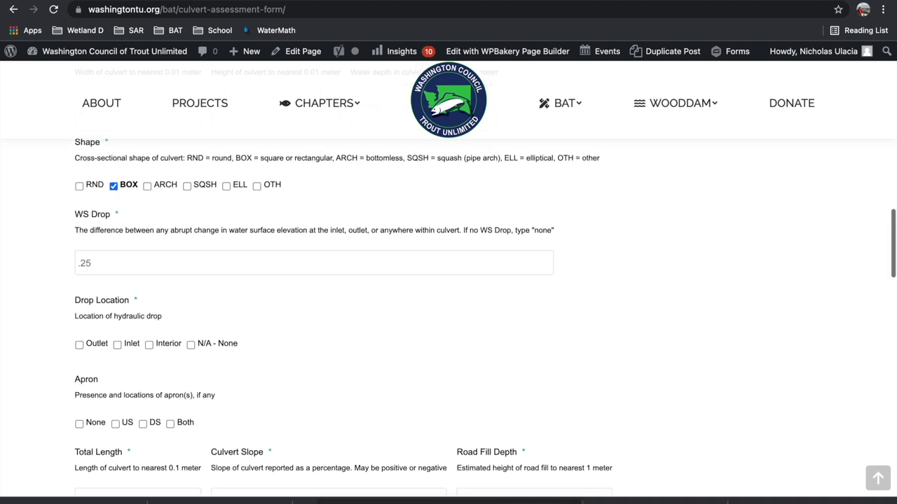
{"action": "left_click", "coordinate": [91, 335]}
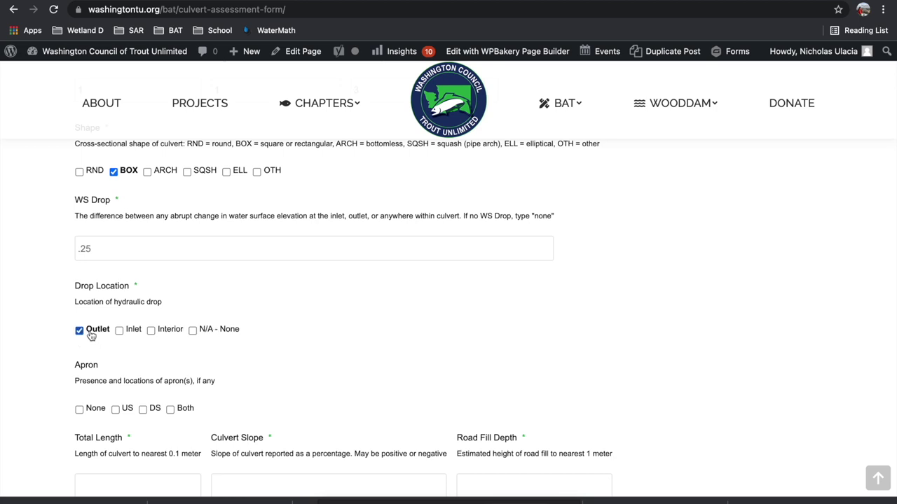
{"action": "scroll", "coordinate": [91, 337], "scroll_direction": "down", "scroll_amount": 2}
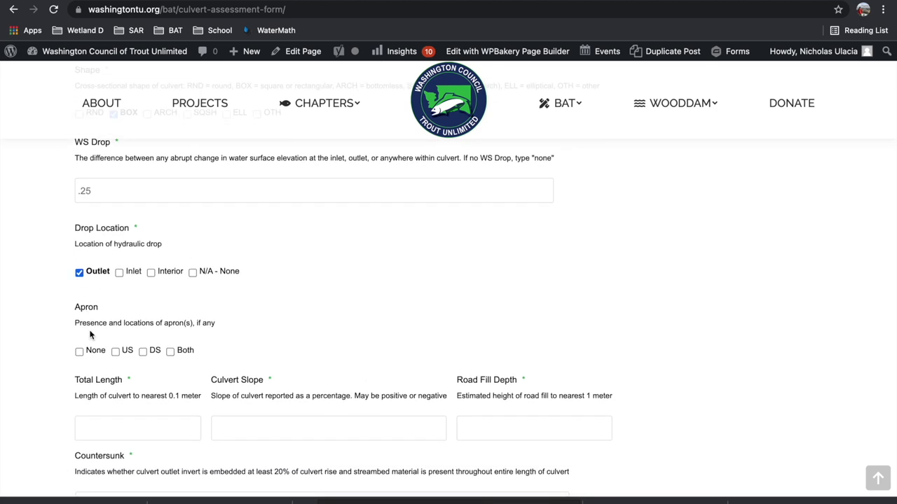
{"action": "scroll", "coordinate": [90, 335], "scroll_direction": "down", "scroll_amount": 1}
{"action": "left_click", "coordinate": [91, 335]}
- Enter 23.5 as the culvert's total length
{"action": "scroll", "coordinate": [91, 335], "scroll_direction": "down", "scroll_amount": 3}
{"action": "left_click", "coordinate": [91, 331]}
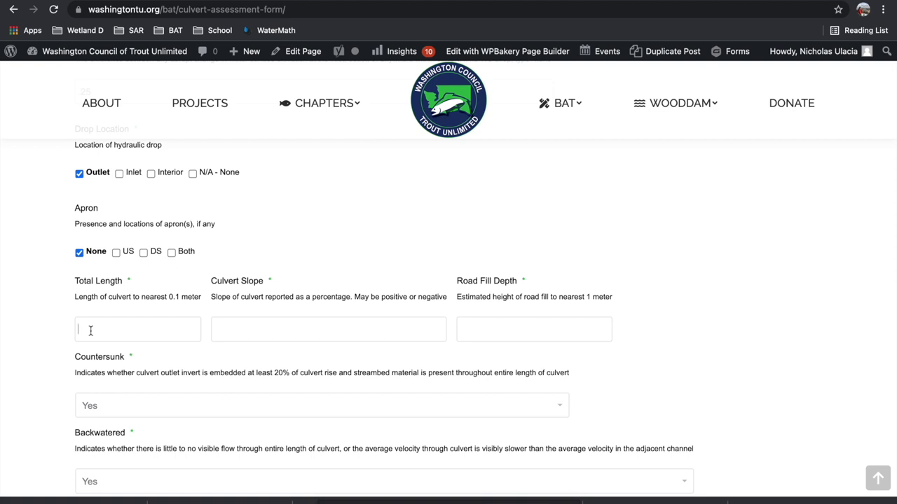
{"action": "type", "text": "23.5"}
- Try 2% and .15 as the culvert slope and clear the entries
{"action": "left_click", "coordinate": [276, 323]}
{"action": "type", "text": "2"}
{"action": "type", "text": "%"}
{"action": "key", "text": "BackSpace"}
{"action": "key", "text": "BackSpace"}
{"action": "type", "text": ".15"}
{"action": "key", "text": "BackSpace"}
{"action": "key", "text": "BackSpace"}
{"action": "key", "text": "BackSpace"}
- Enter 3 as the road fill depth and 3 as the culvert slope
{"action": "scroll", "coordinate": [520, 338], "scroll_direction": "down", "scroll_amount": 1}
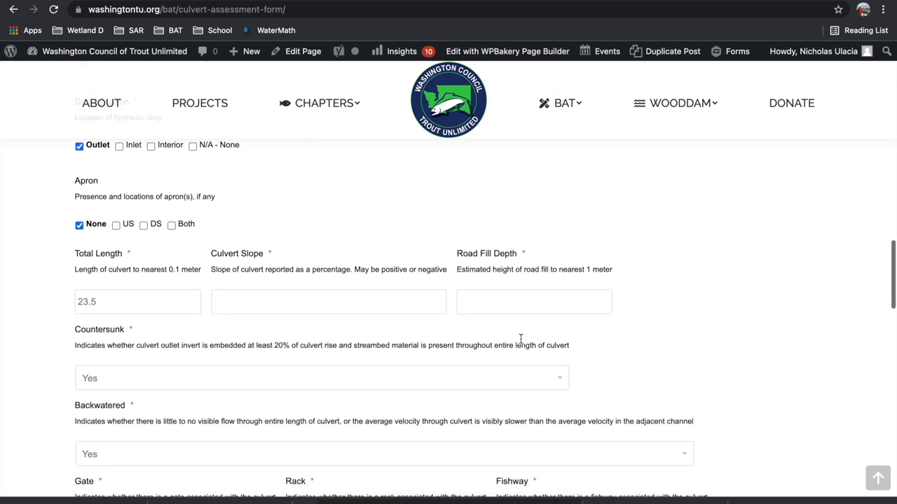
{"action": "left_click", "coordinate": [517, 291]}
{"action": "type", "text": "3"}
{"action": "left_click", "coordinate": [376, 294]}
{"action": "type", "text": "3"}
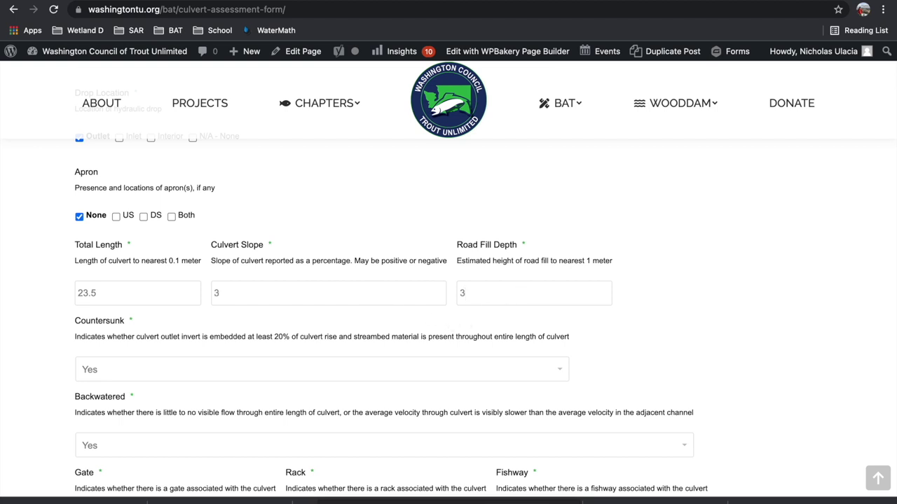
- Set both Countersunk and Backwatered to No
{"action": "scroll", "coordinate": [299, 336], "scroll_direction": "down", "scroll_amount": 2}
{"action": "left_click", "coordinate": [204, 281]}
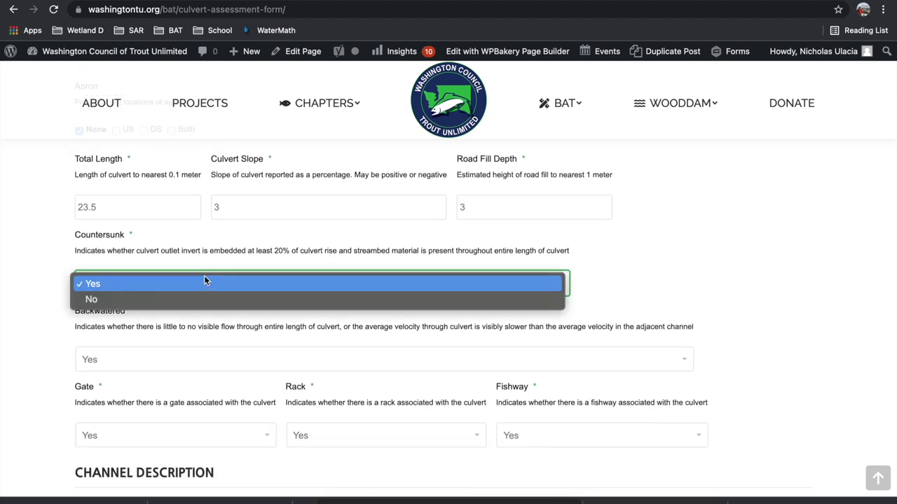
{"action": "left_click", "coordinate": [190, 298]}
{"action": "scroll", "coordinate": [189, 299], "scroll_direction": "down", "scroll_amount": 1}
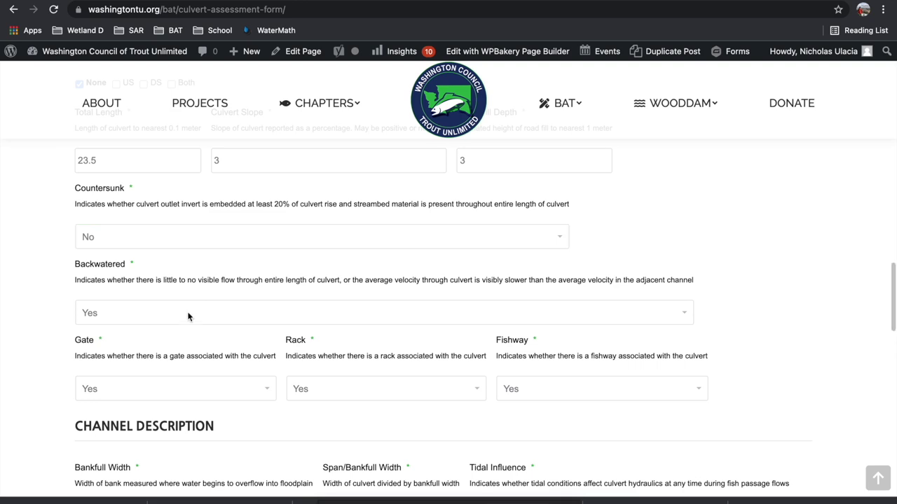
{"action": "left_click", "coordinate": [189, 313]}
{"action": "left_click", "coordinate": [179, 328]}
- Check the choices for the culvert gate and keep Yes
{"action": "scroll", "coordinate": [260, 311], "scroll_direction": "down", "scroll_amount": 2}
{"action": "left_click", "coordinate": [239, 286]}
{"action": "left_click", "coordinate": [239, 286]}
- Fill in the channel description with bankfull width 4, span/bankfull width .15 and tidal influence No
{"action": "scroll", "coordinate": [514, 254], "scroll_direction": "down", "scroll_amount": 1}
{"action": "scroll", "coordinate": [513, 254], "scroll_direction": "down", "scroll_amount": 2}
{"action": "left_click", "coordinate": [225, 320]}
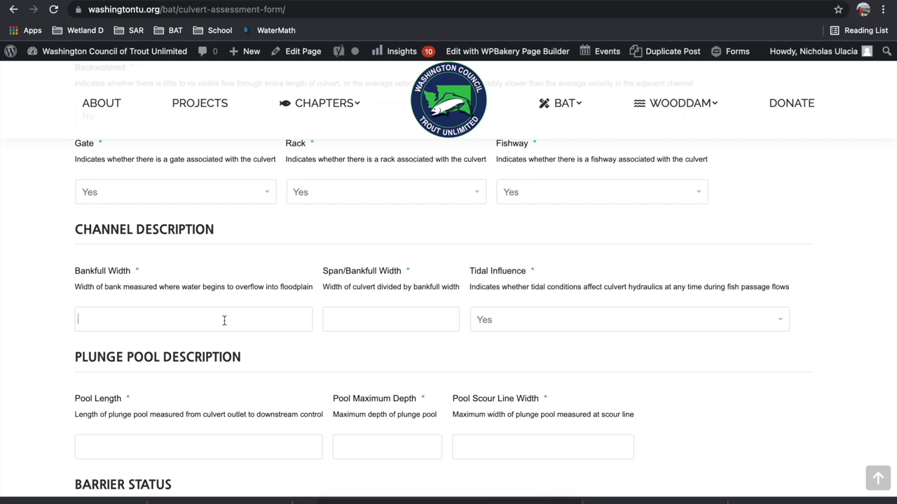
{"action": "left_click", "coordinate": [224, 320]}
{"action": "type", "text": "4"}
{"action": "type", "text": ".15"}
{"action": "scroll", "coordinate": [498, 321], "scroll_direction": "down", "scroll_amount": 3}
{"action": "left_click", "coordinate": [568, 219]}
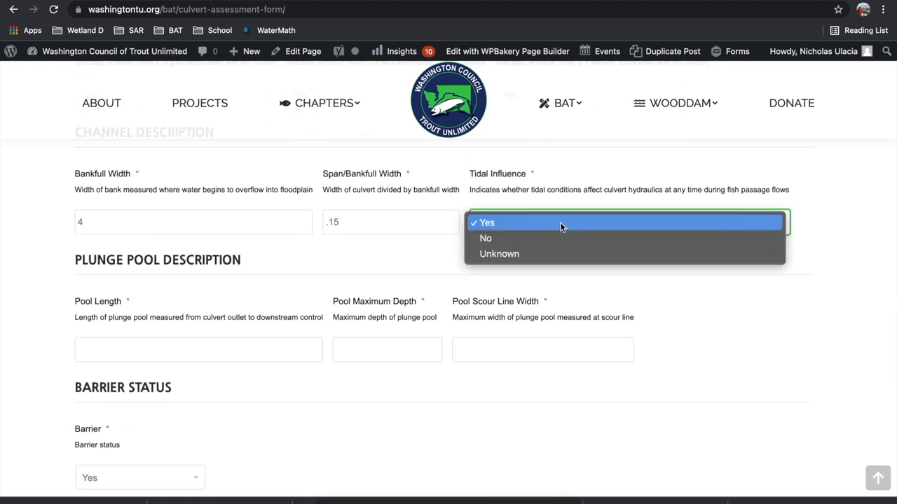
{"action": "left_click", "coordinate": [553, 238]}
- Enter 0 for the plunge pool's length, maximum depth and scour line width
{"action": "scroll", "coordinate": [284, 293], "scroll_direction": "down", "scroll_amount": 2}
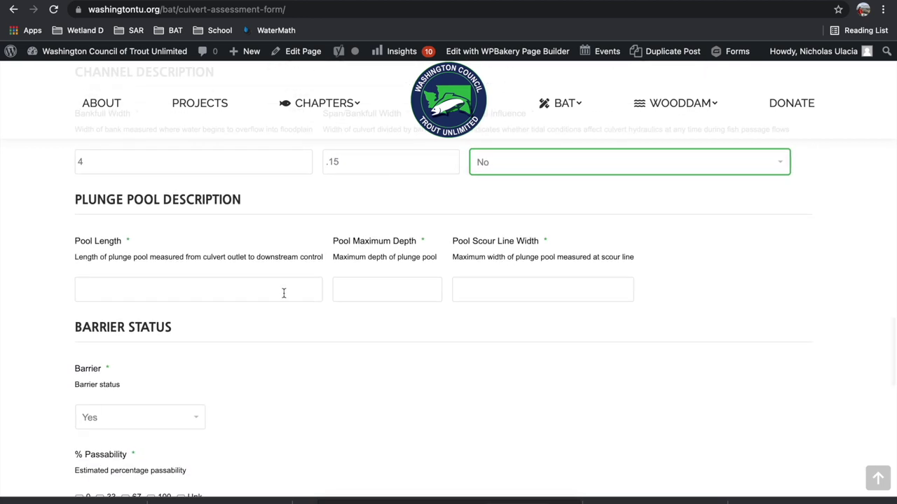
{"action": "left_click", "coordinate": [284, 293]}
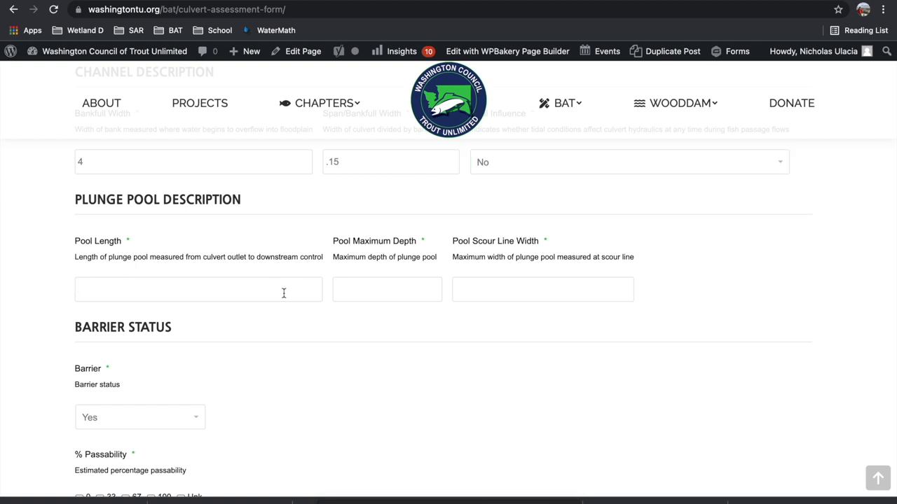
{"action": "type", "text": "0"}
{"action": "left_click", "coordinate": [342, 292]}
{"action": "type", "text": "0"}
{"action": "left_click", "coordinate": [467, 290]}
{"action": "type", "text": "0"}
- Set the barrier status to Unknown, Level B Required
{"action": "scroll", "coordinate": [244, 300], "scroll_direction": "down", "scroll_amount": 2}
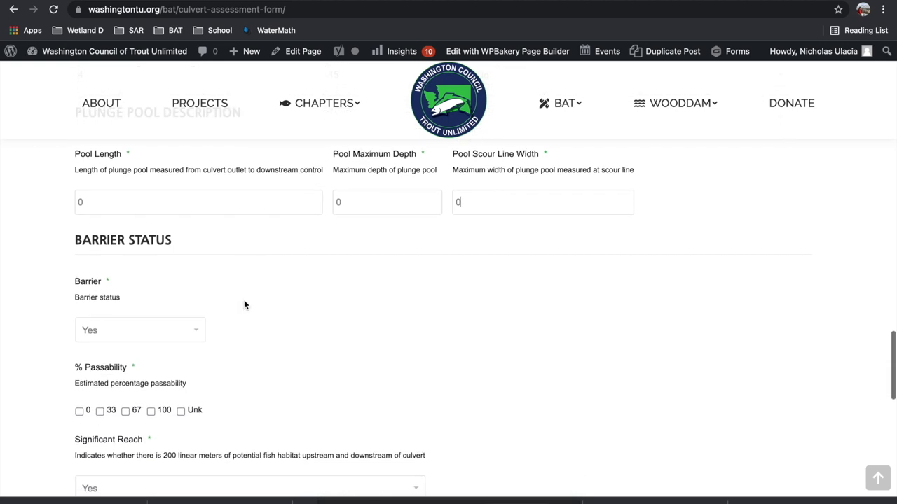
{"action": "left_click", "coordinate": [194, 285]}
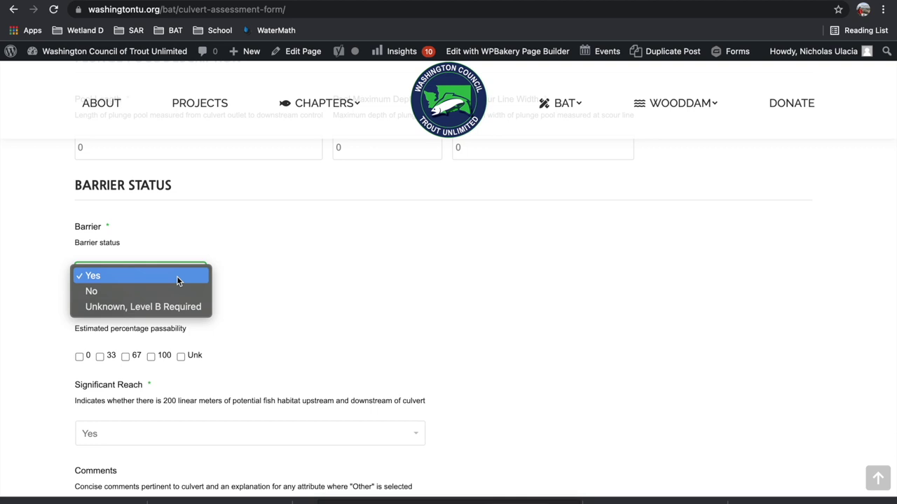
{"action": "left_click", "coordinate": [176, 306]}
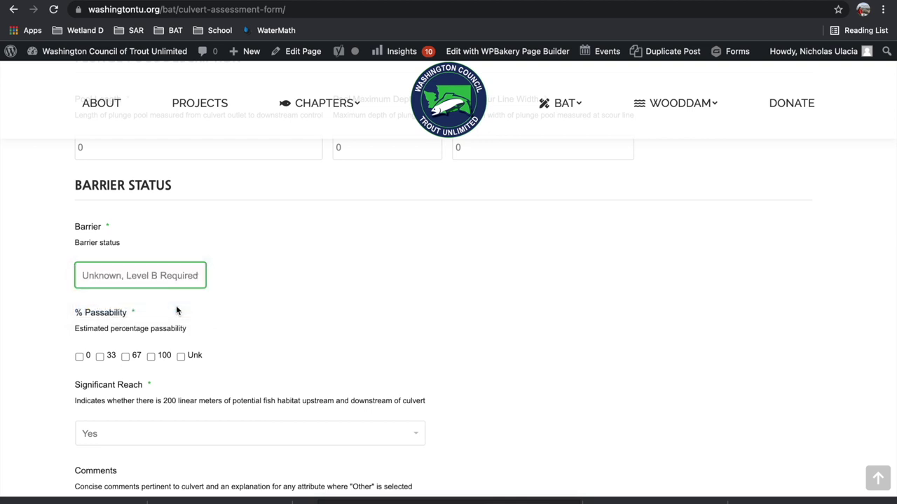
- Try 33 as the percentage passability and settle on Unk alone
{"action": "scroll", "coordinate": [176, 305], "scroll_direction": "down", "scroll_amount": 1}
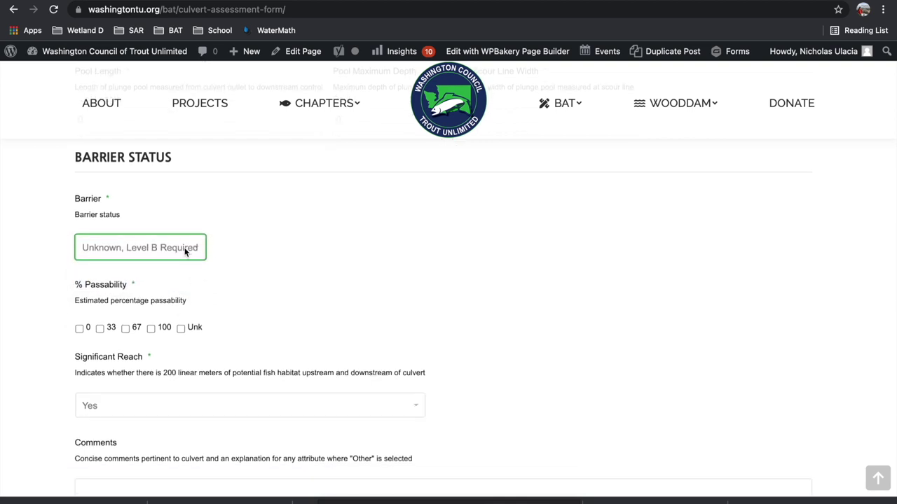
{"action": "left_click", "coordinate": [181, 329]}
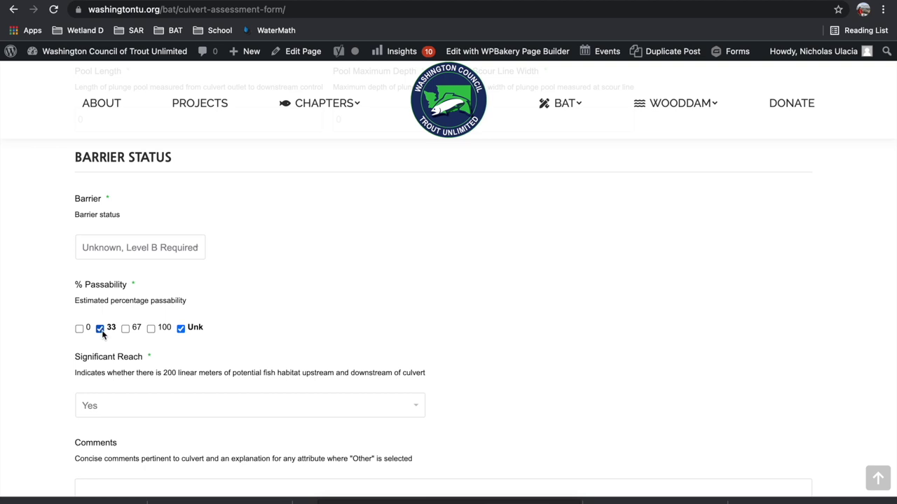
{"action": "left_click", "coordinate": [189, 336]}
{"action": "left_click", "coordinate": [182, 329]}
- Keep Significant Reach at Yes and enter the comment "WSD US .26meters."
{"action": "scroll", "coordinate": [351, 280], "scroll_direction": "down", "scroll_amount": 5}
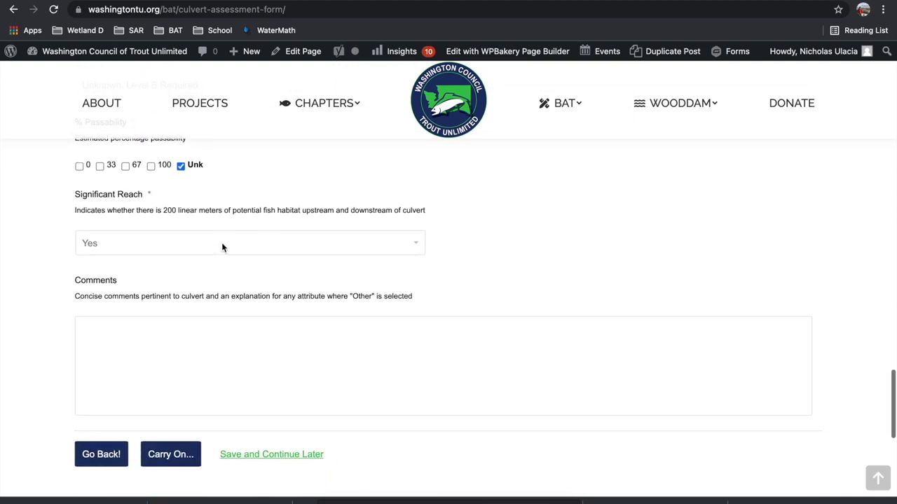
{"action": "left_click", "coordinate": [222, 247]}
{"action": "left_click", "coordinate": [220, 247]}
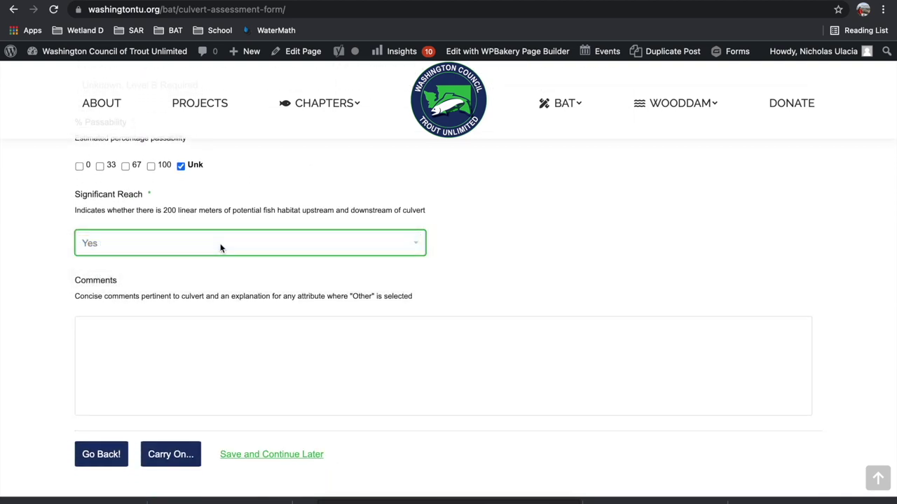
{"action": "left_click", "coordinate": [215, 395]}
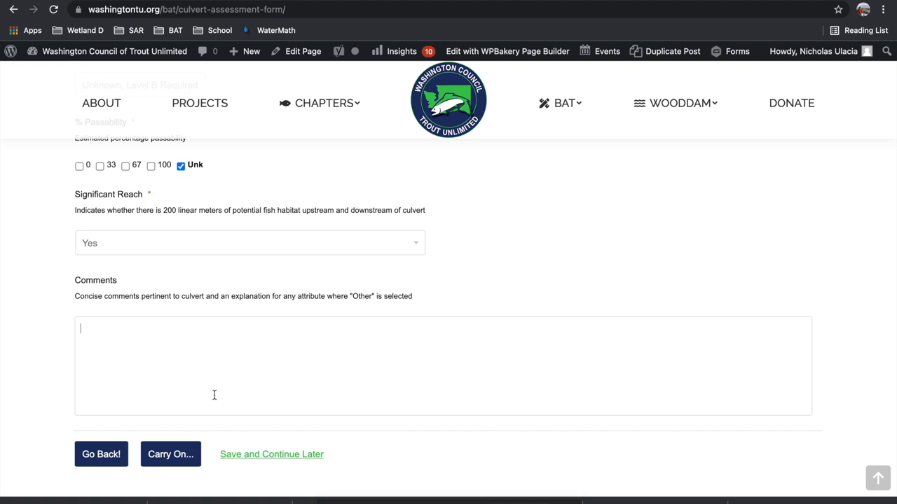
{"action": "type", "text": "WSD US .26meters"}
{"action": "left_click", "coordinate": [115, 328]}
{"action": "left_click", "coordinate": [238, 324]}
{"action": "type", "text": "."}
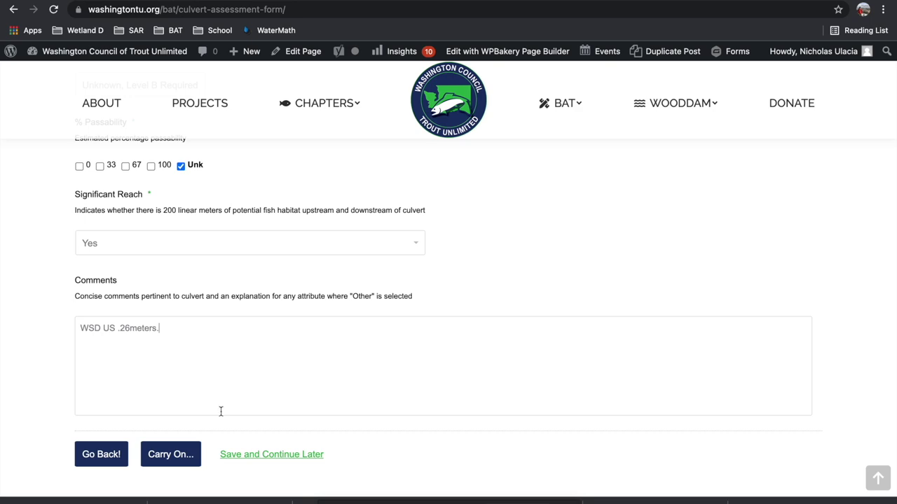
- Proceed to the Level B Barrier Determination page and upload Final.jpg under the spreadsheet and supporting photos
{"action": "left_click", "coordinate": [177, 458]}
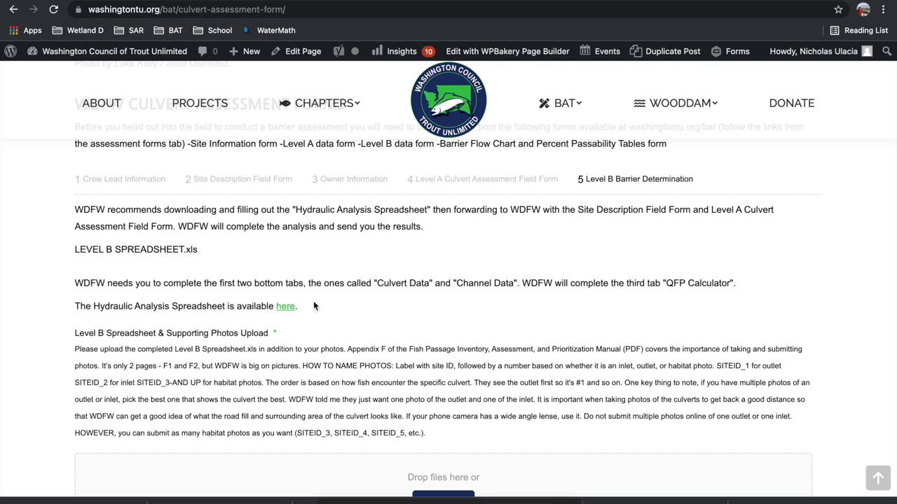
{"action": "scroll", "coordinate": [313, 305], "scroll_direction": "down", "scroll_amount": 3}
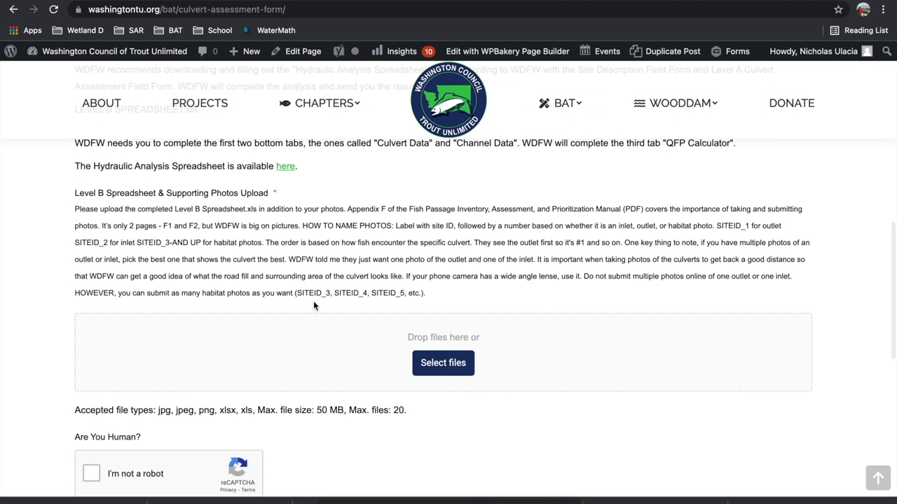
{"action": "scroll", "coordinate": [521, 336], "scroll_direction": "down", "scroll_amount": 1}
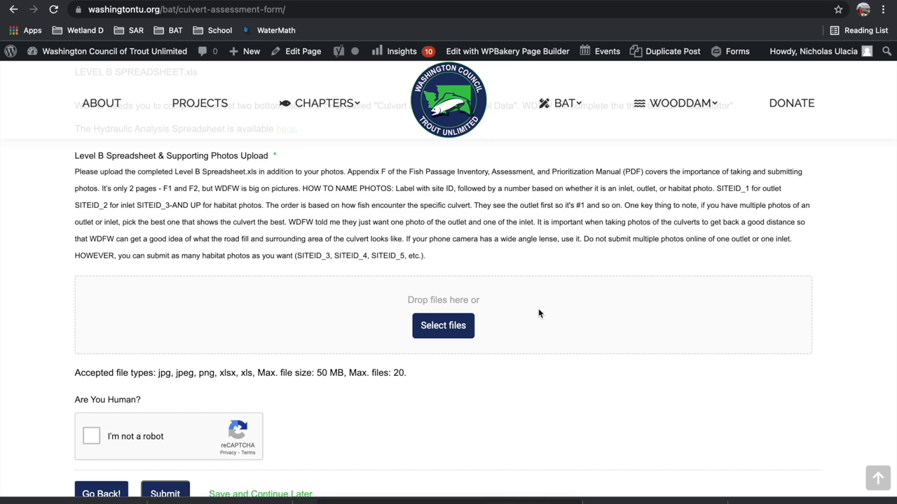
{"action": "left_click", "coordinate": [443, 325]}
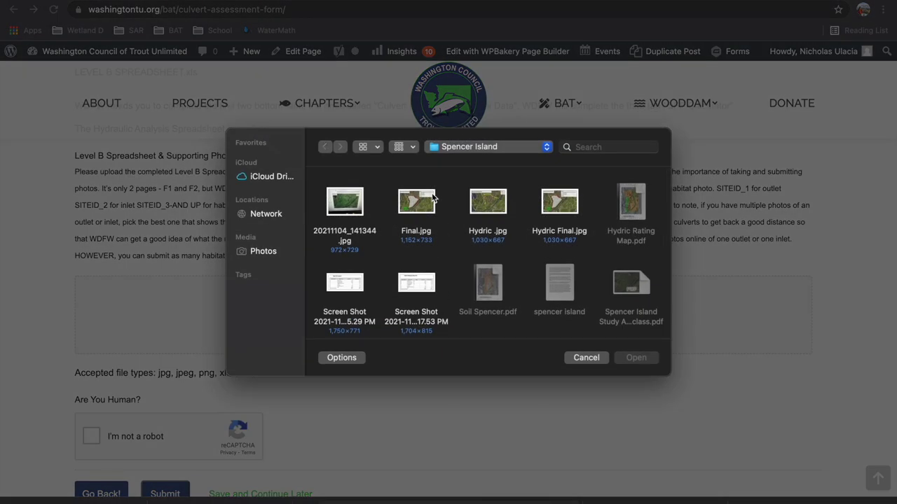
{"action": "left_click", "coordinate": [418, 207]}
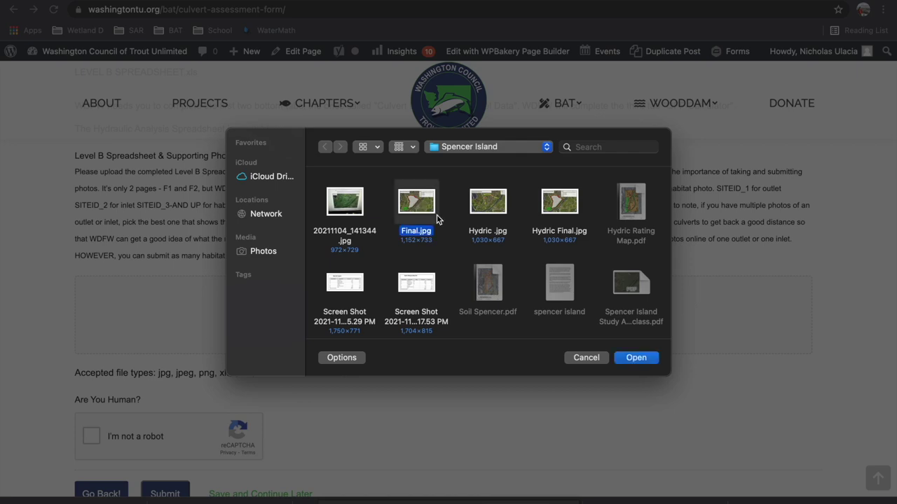
{"action": "left_click", "coordinate": [636, 358]}
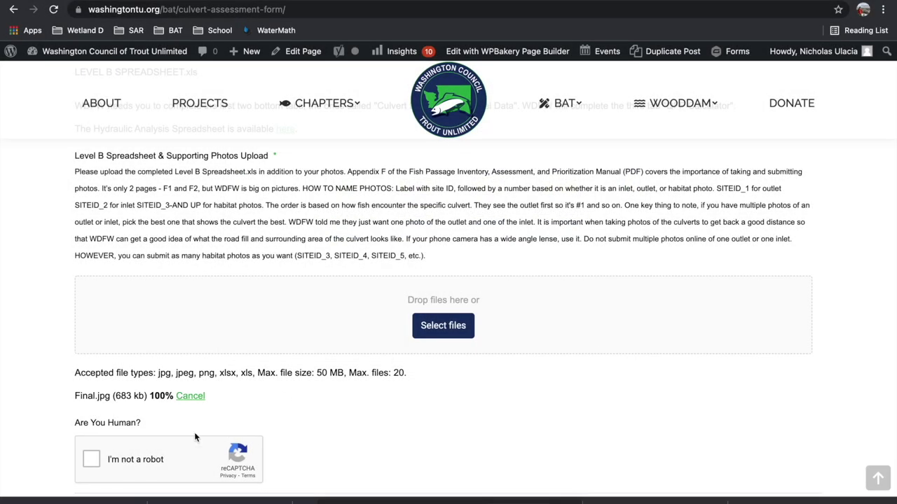
{"action": "scroll", "coordinate": [194, 432], "scroll_direction": "down", "scroll_amount": 2}
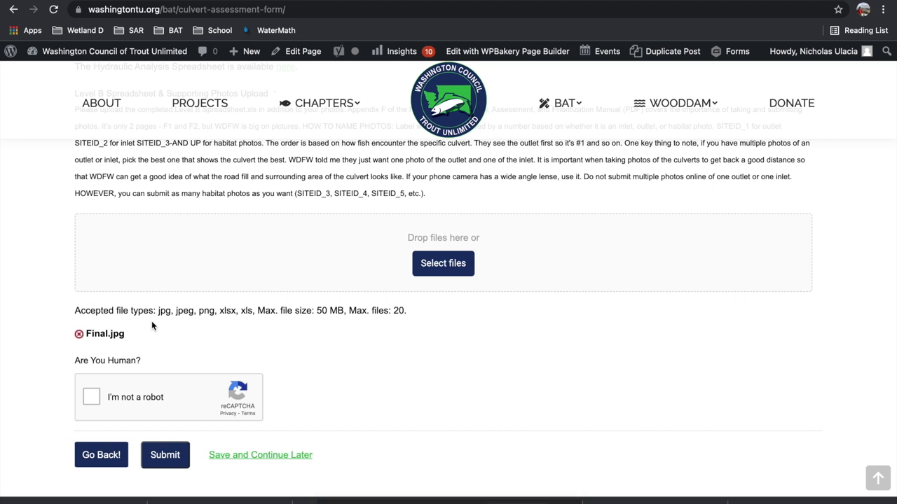
{"action": "scroll", "coordinate": [151, 322], "scroll_direction": "down", "scroll_amount": 1}
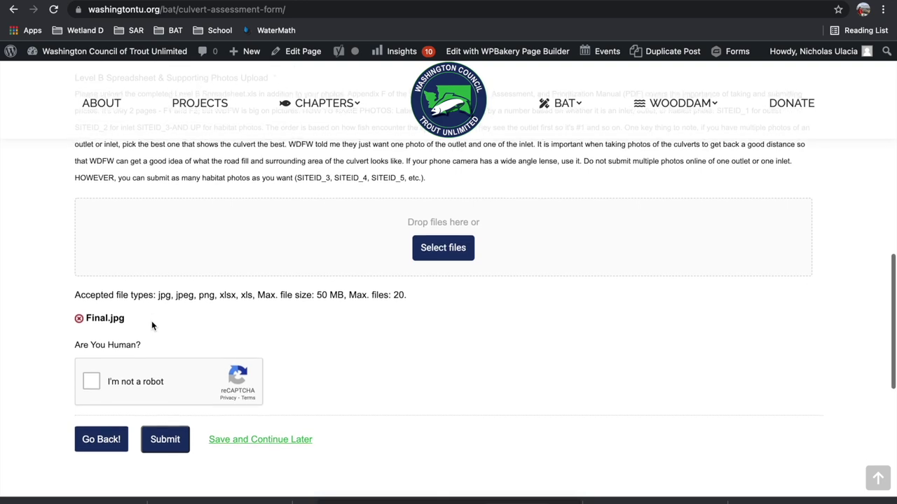
- Complete the human verification check and submit the culvert assessment form
{"action": "left_click", "coordinate": [92, 375]}
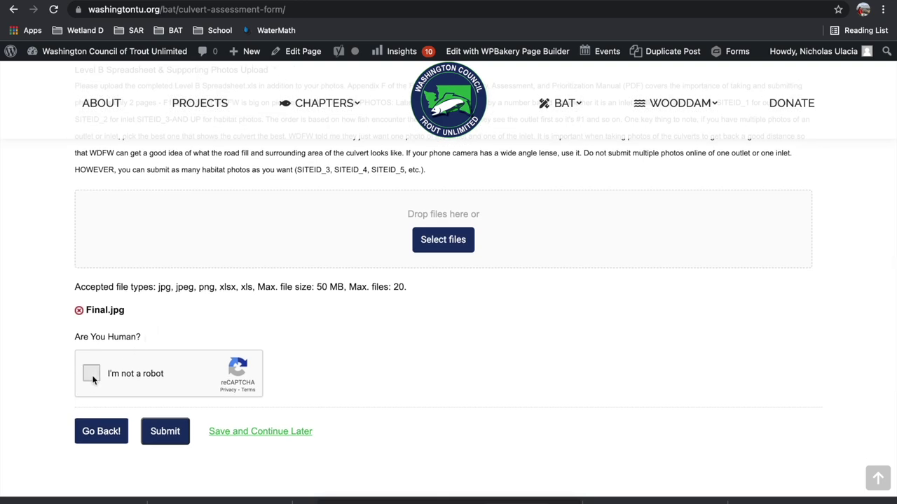
{"action": "scroll", "coordinate": [175, 389], "scroll_direction": "down", "scroll_amount": 3}
{"action": "scroll", "coordinate": [171, 379], "scroll_direction": "up", "scroll_amount": 1}
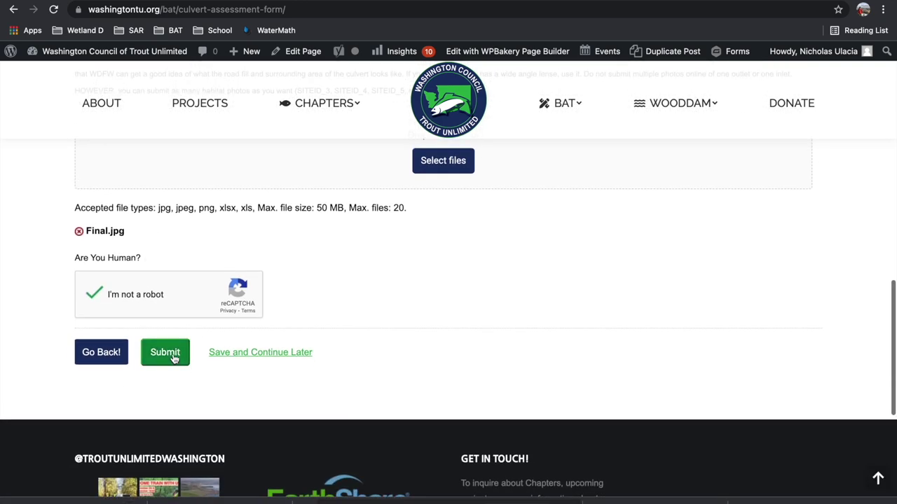
{"action": "left_click", "coordinate": [168, 354]}
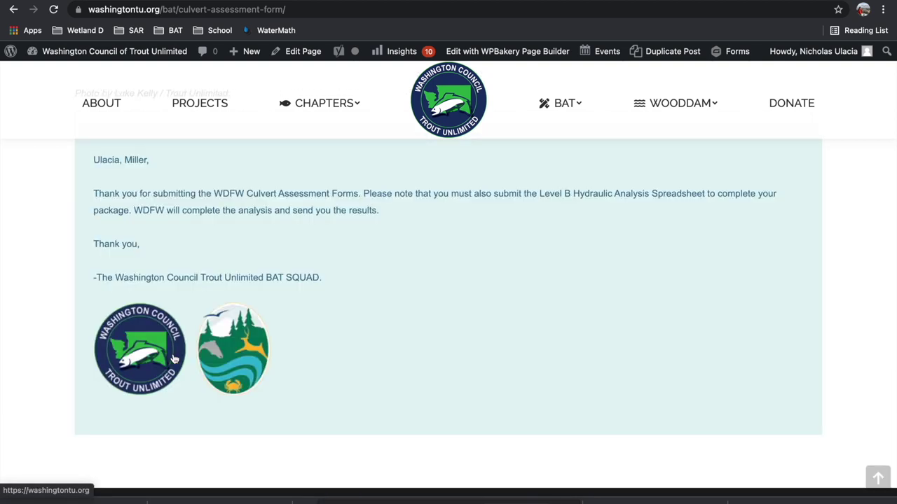
- Examine the confirmation message on the culvert assessment form page, checking the Google Meet call in between
{"action": "scroll", "coordinate": [174, 360], "scroll_direction": "up", "scroll_amount": 1}
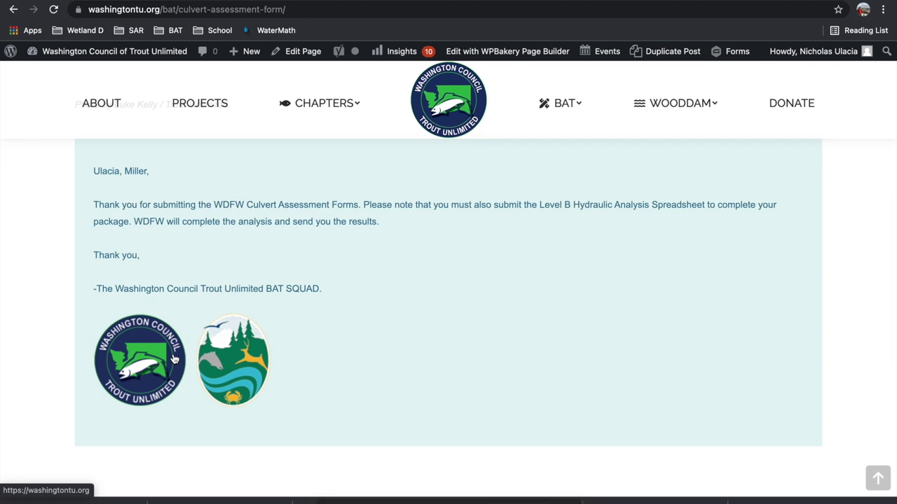
{"action": "scroll", "coordinate": [175, 359], "scroll_direction": "up", "scroll_amount": 2}
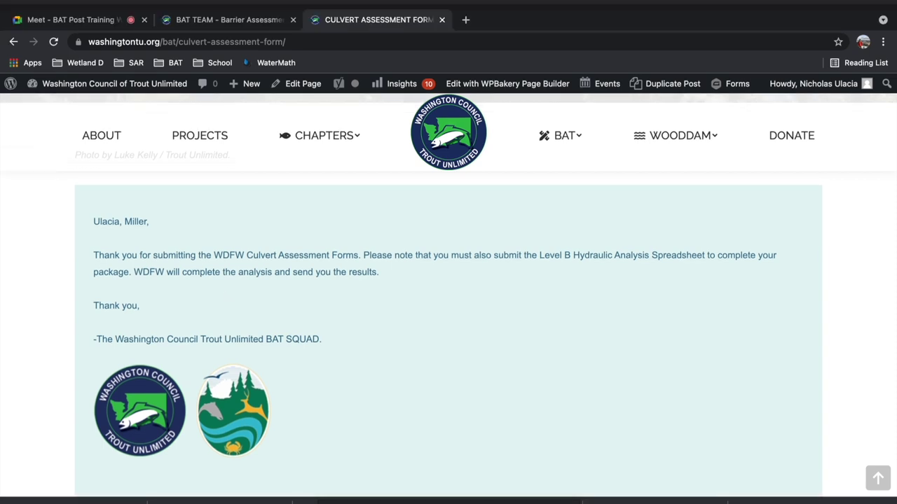
{"action": "scroll", "coordinate": [117, 113], "scroll_direction": "down", "scroll_amount": 1}
{"action": "key", "text": "ctrl+1"}
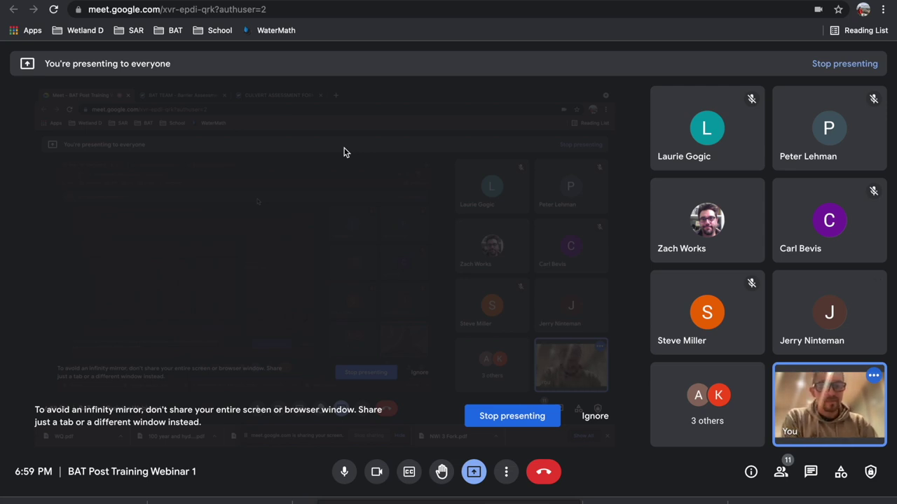
{"action": "left_click", "coordinate": [334, 0]}
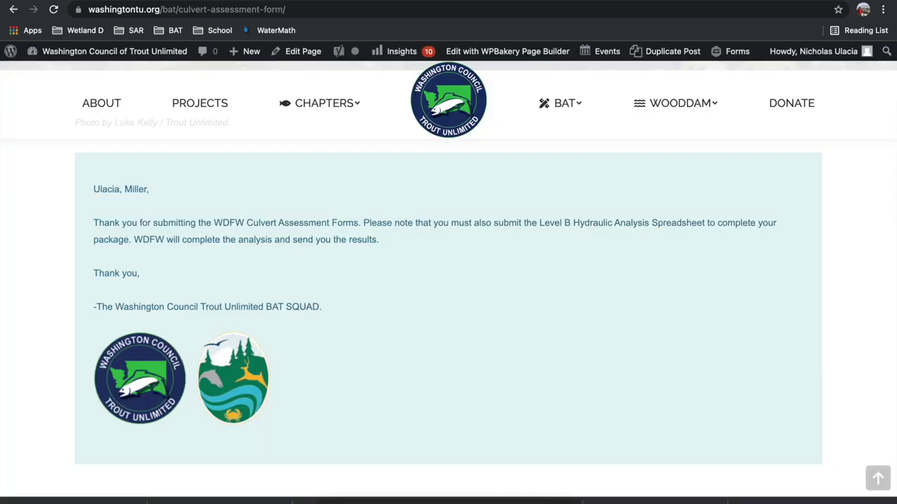
{"action": "scroll", "coordinate": [370, 356], "scroll_direction": "up", "scroll_amount": 1}
{"action": "scroll", "coordinate": [369, 351], "scroll_direction": "up", "scroll_amount": 1}
{"action": "scroll", "coordinate": [369, 351], "scroll_direction": "down", "scroll_amount": 3}
{"action": "scroll", "coordinate": [369, 350], "scroll_direction": "up", "scroll_amount": 1}
{"action": "scroll", "coordinate": [369, 351], "scroll_direction": "left", "scroll_amount": 2}
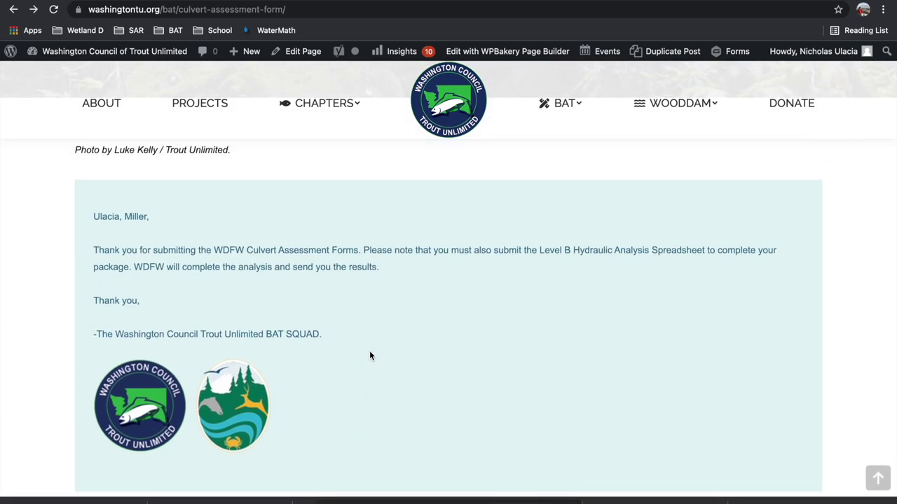
{"action": "scroll", "coordinate": [213, 217], "scroll_direction": "left", "scroll_amount": 2}
{"action": "scroll", "coordinate": [28, 70], "scroll_direction": "left", "scroll_amount": 2}
{"action": "scroll", "coordinate": [28, 70], "scroll_direction": "right", "scroll_amount": 2}
{"action": "scroll", "coordinate": [52, 111], "scroll_direction": "up", "scroll_amount": 3}
{"action": "scroll", "coordinate": [52, 111], "scroll_direction": "up", "scroll_amount": 3}
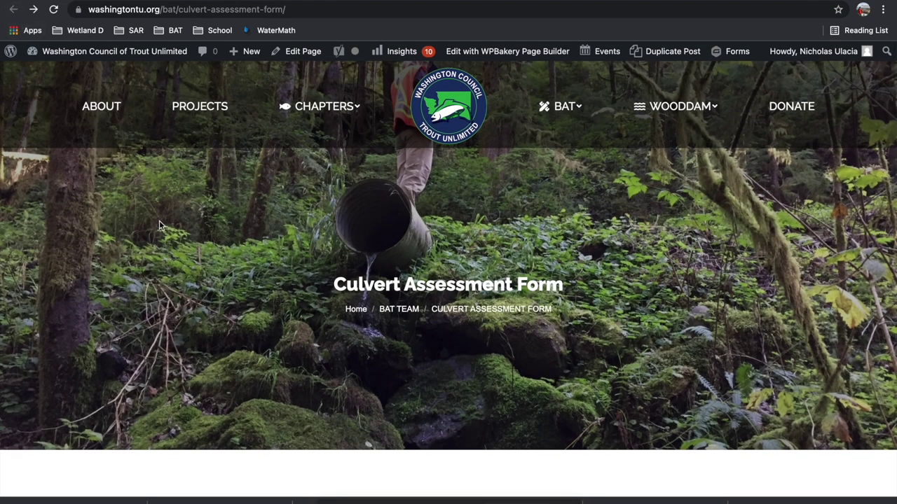
{"action": "scroll", "coordinate": [180, 248], "scroll_direction": "down", "scroll_amount": 5}
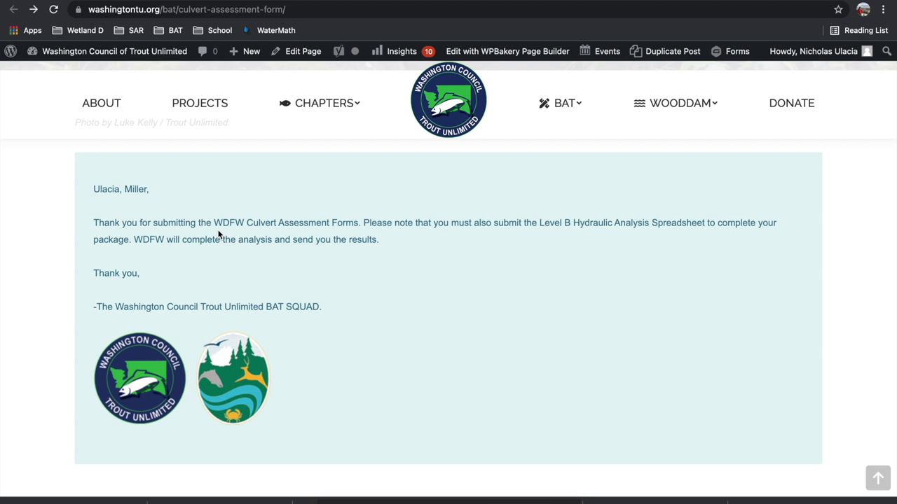
{"action": "mouse_move", "coordinate": [229, 3]}
{"action": "left_click", "coordinate": [225, 20]}
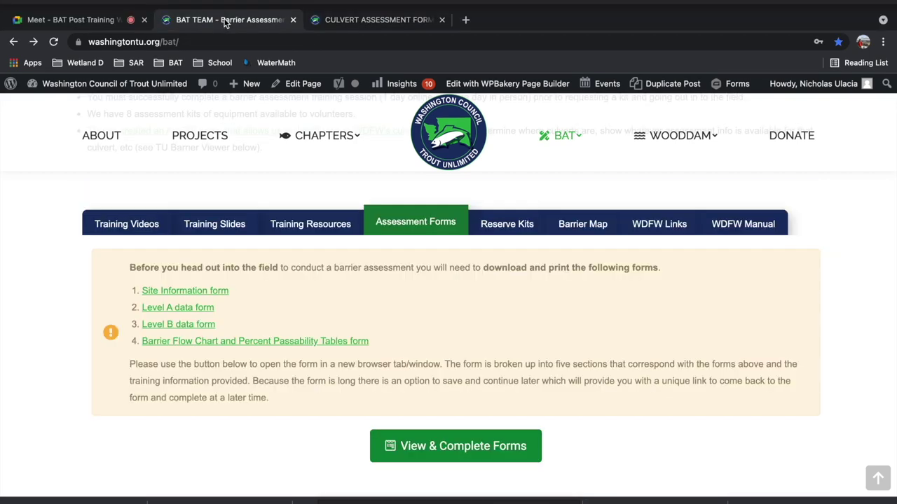
{"action": "left_click", "coordinate": [91, 26]}
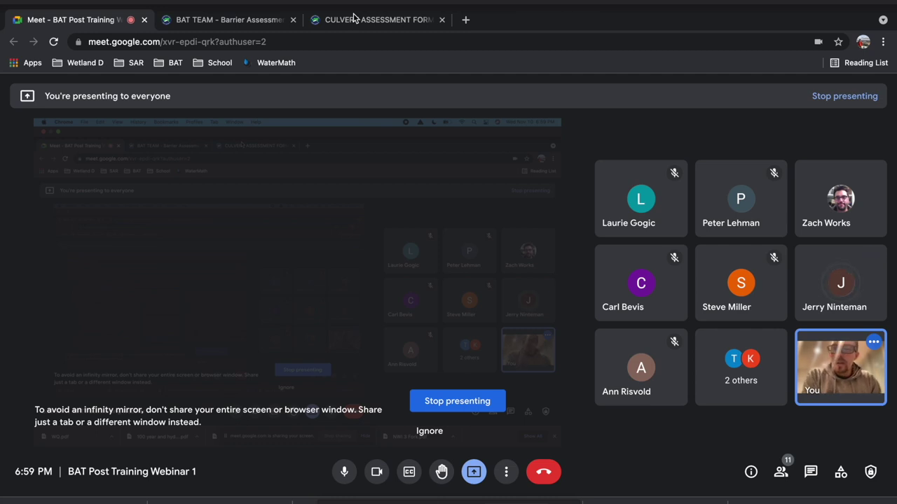
{"action": "left_click", "coordinate": [221, 22]}
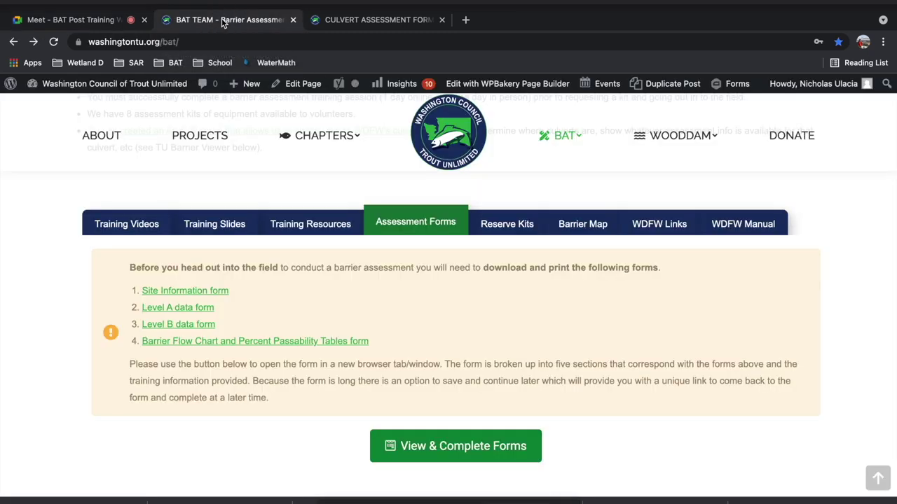
{"action": "left_click", "coordinate": [364, 24]}
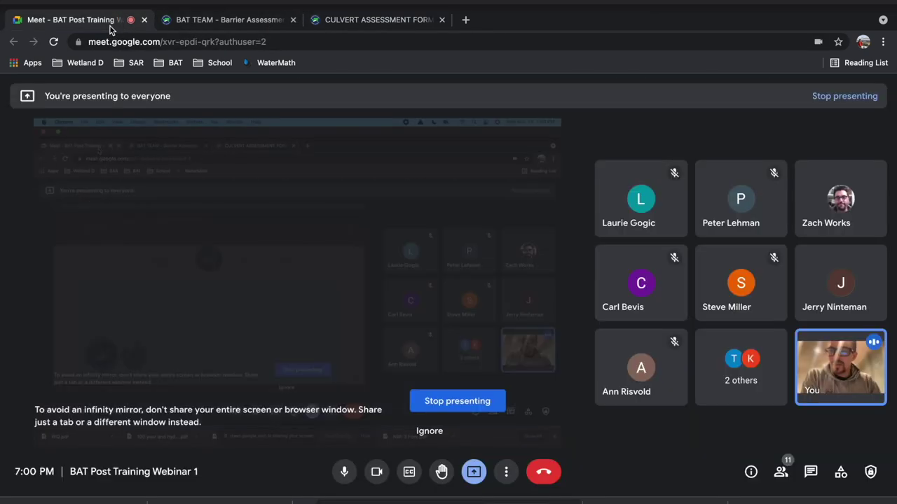
{"action": "left_click", "coordinate": [110, 28]}
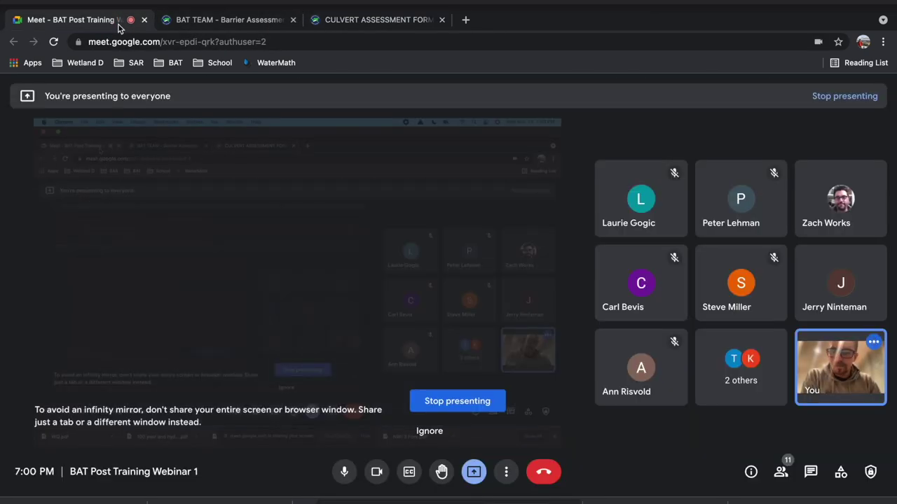
{"action": "left_click", "coordinate": [368, 24]}
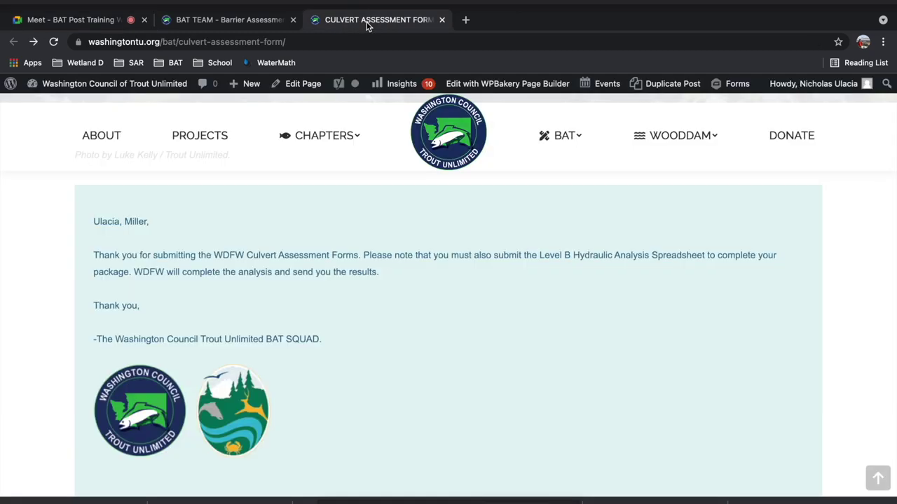
- Close the culvert assessment form and review the Reserve Kits region map, kit locations and availability calendar on the BAT page
{"action": "left_click", "coordinate": [441, 21]}
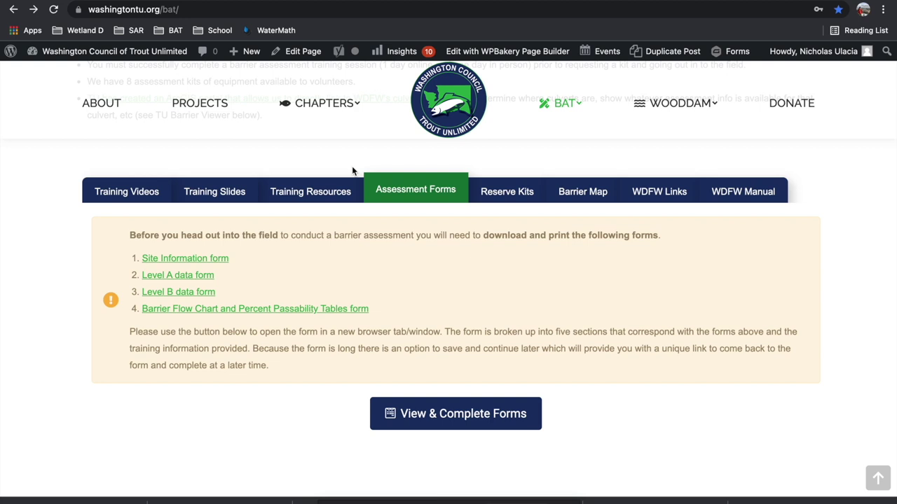
{"action": "left_click", "coordinate": [512, 191]}
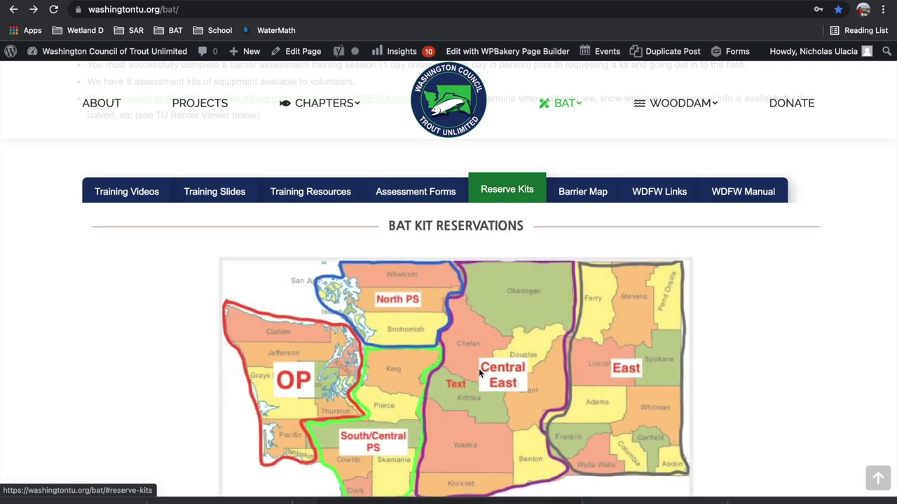
{"action": "scroll", "coordinate": [478, 368], "scroll_direction": "down", "scroll_amount": 2}
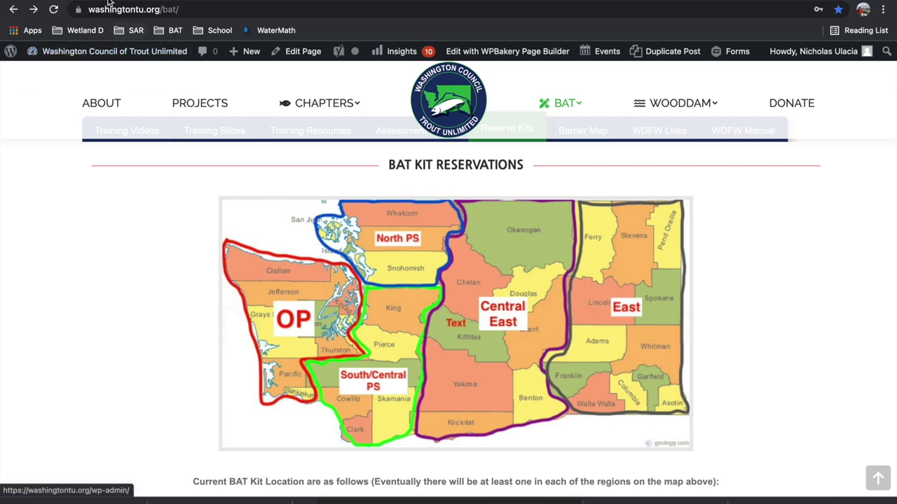
{"action": "scroll", "coordinate": [384, 219], "scroll_direction": "up", "scroll_amount": 1}
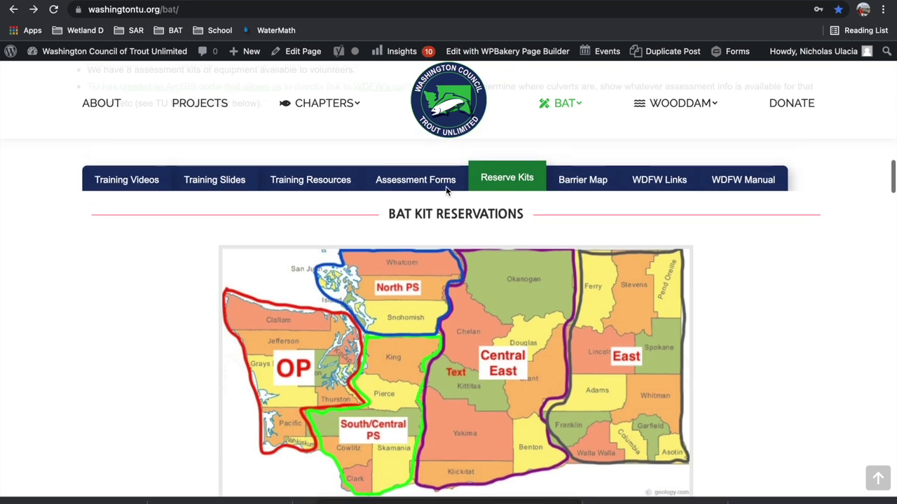
{"action": "scroll", "coordinate": [498, 297], "scroll_direction": "down", "scroll_amount": 4}
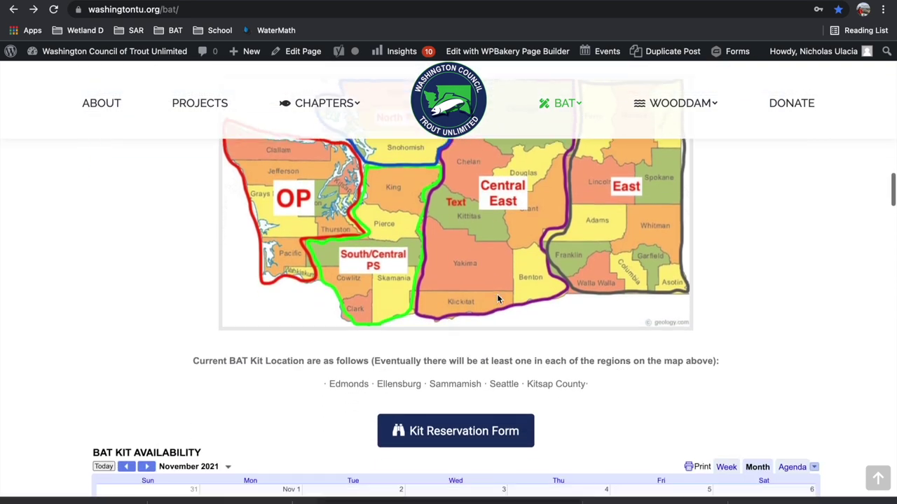
{"action": "scroll", "coordinate": [500, 313], "scroll_direction": "down", "scroll_amount": 2}
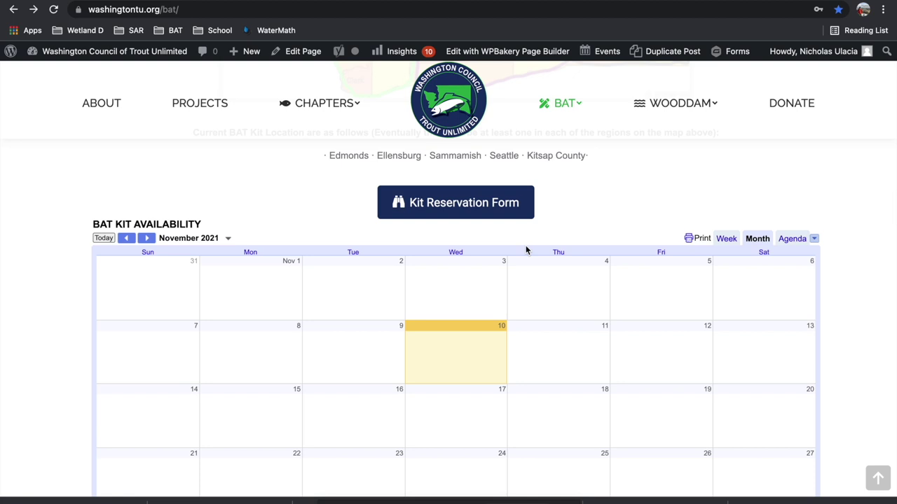
{"action": "scroll", "coordinate": [554, 219], "scroll_direction": "down", "scroll_amount": 1}
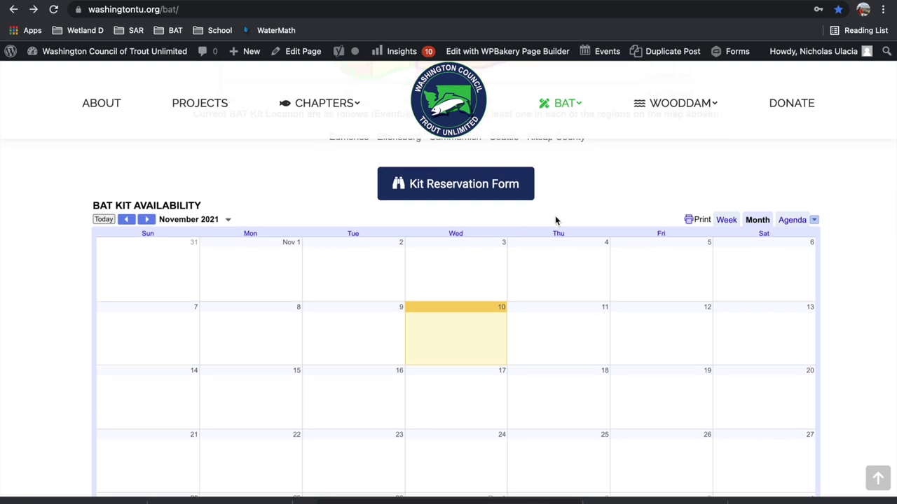
{"action": "scroll", "coordinate": [556, 221], "scroll_direction": "up", "scroll_amount": 2}
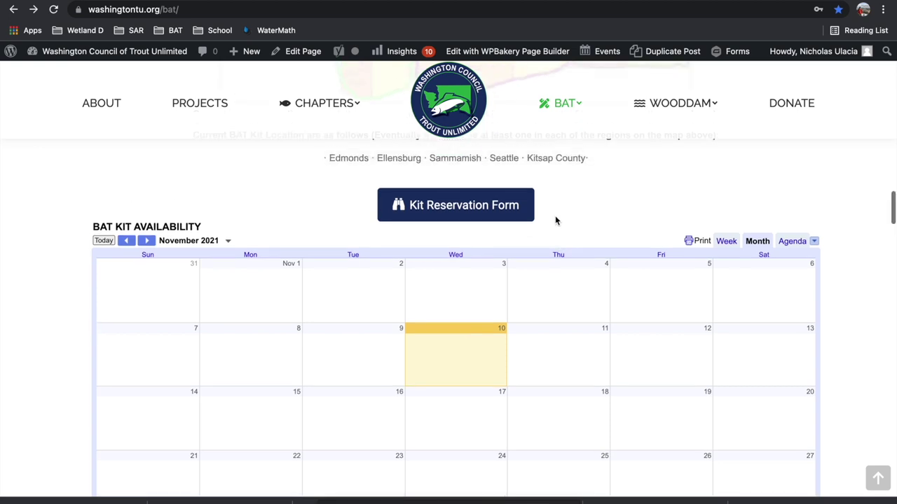
{"action": "scroll", "coordinate": [555, 217], "scroll_direction": "up", "scroll_amount": 1}
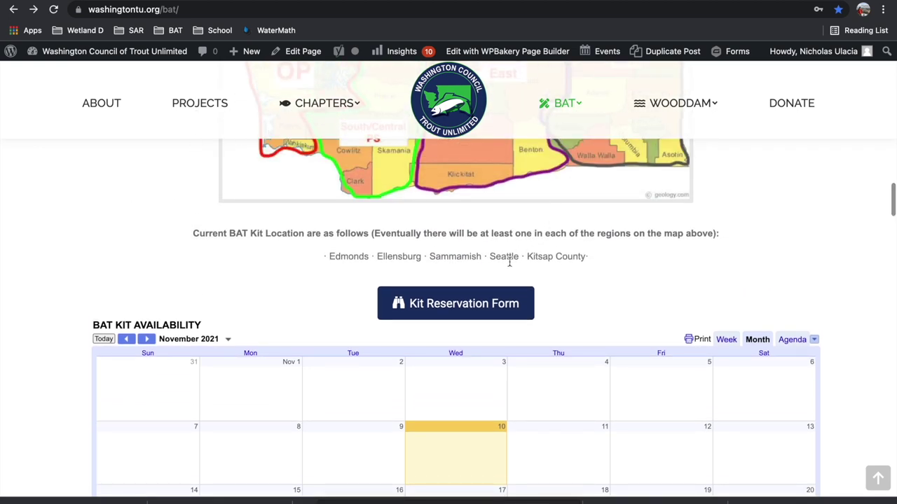
- Open the Kit Reservation Form and fill in the requester's name and email from the saved contact details
{"action": "left_click", "coordinate": [476, 309]}
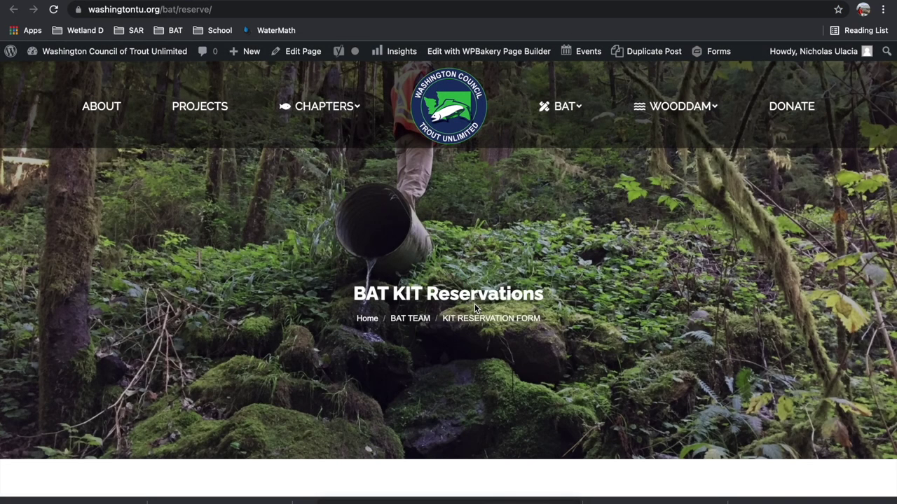
{"action": "scroll", "coordinate": [474, 304], "scroll_direction": "down", "scroll_amount": 7}
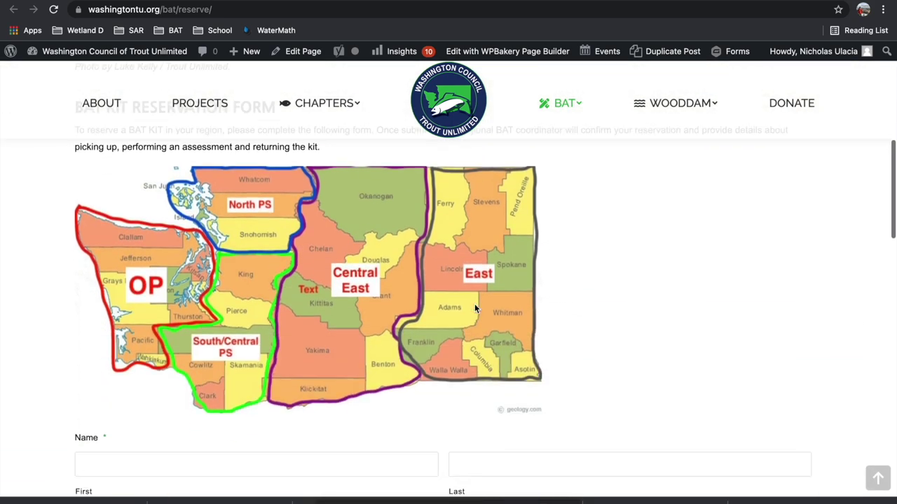
{"action": "scroll", "coordinate": [474, 308], "scroll_direction": "up", "scroll_amount": 1}
{"action": "scroll", "coordinate": [474, 308], "scroll_direction": "down", "scroll_amount": 2}
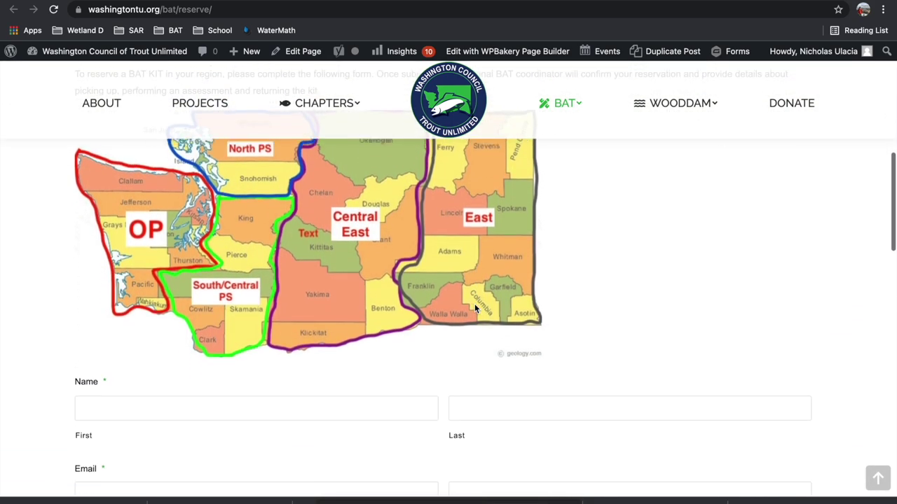
{"action": "scroll", "coordinate": [474, 309], "scroll_direction": "down", "scroll_amount": 2}
{"action": "left_click", "coordinate": [370, 266]}
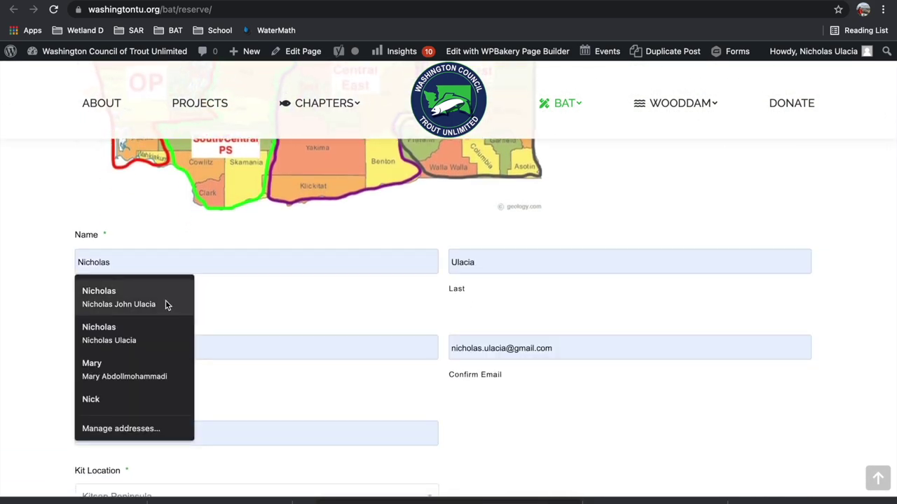
{"action": "left_click", "coordinate": [164, 303]}
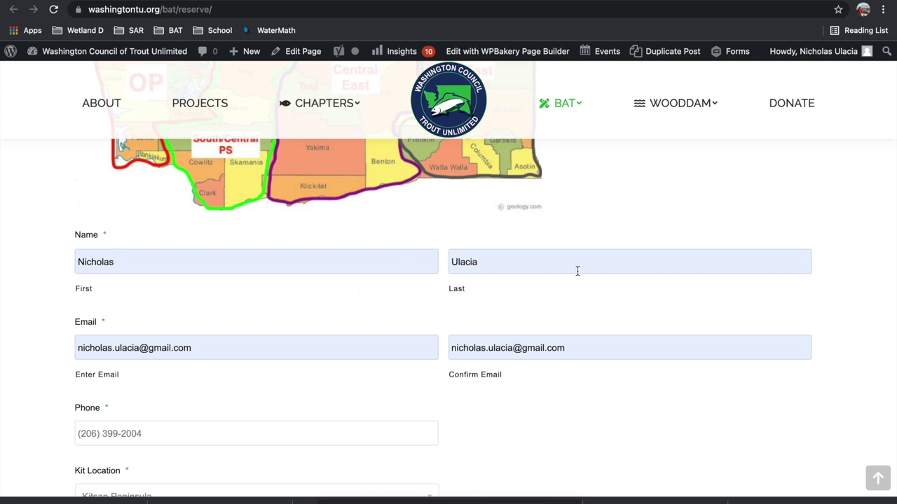
- Set the kit location to Seattle in the reservation form
{"action": "scroll", "coordinate": [365, 306], "scroll_direction": "down", "scroll_amount": 3}
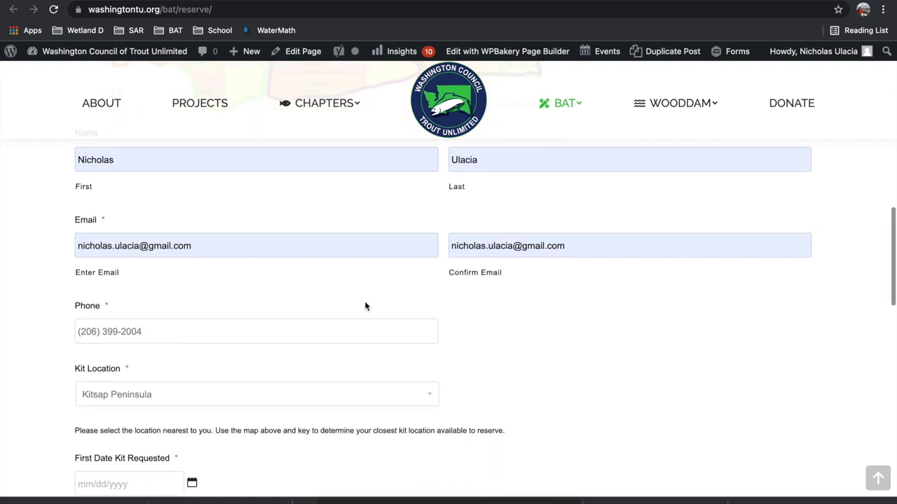
{"action": "scroll", "coordinate": [295, 339], "scroll_direction": "down", "scroll_amount": 2}
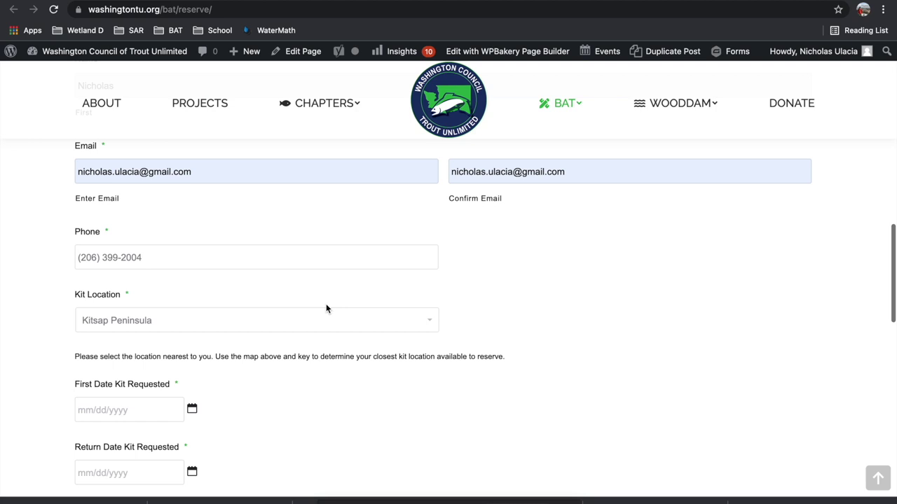
{"action": "scroll", "coordinate": [326, 309], "scroll_direction": "down", "scroll_amount": 1}
{"action": "left_click", "coordinate": [355, 271]}
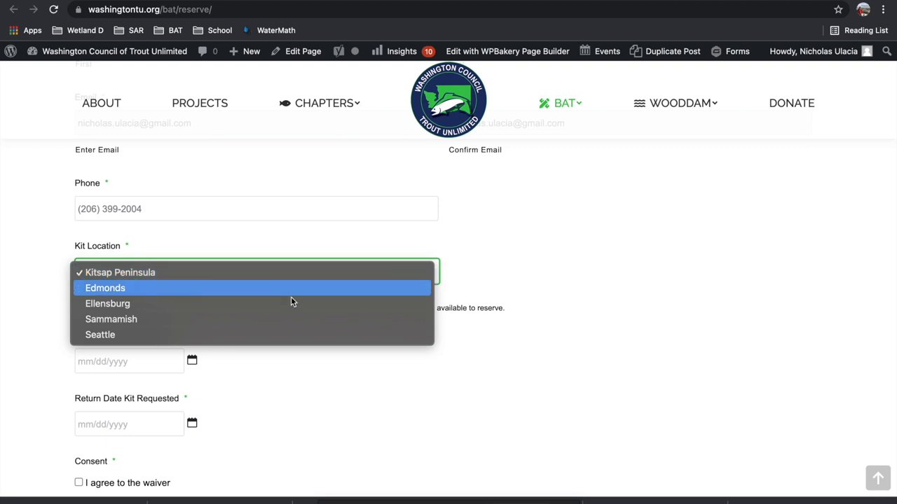
{"action": "left_click", "coordinate": [293, 334]}
{"action": "scroll", "coordinate": [293, 343], "scroll_direction": "down", "scroll_amount": 3}
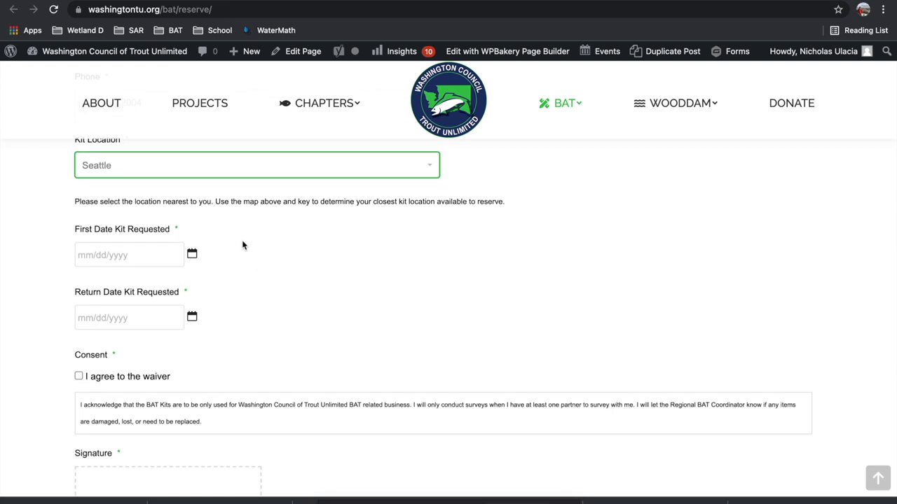
{"action": "scroll", "coordinate": [223, 199], "scroll_direction": "down", "scroll_amount": 1}
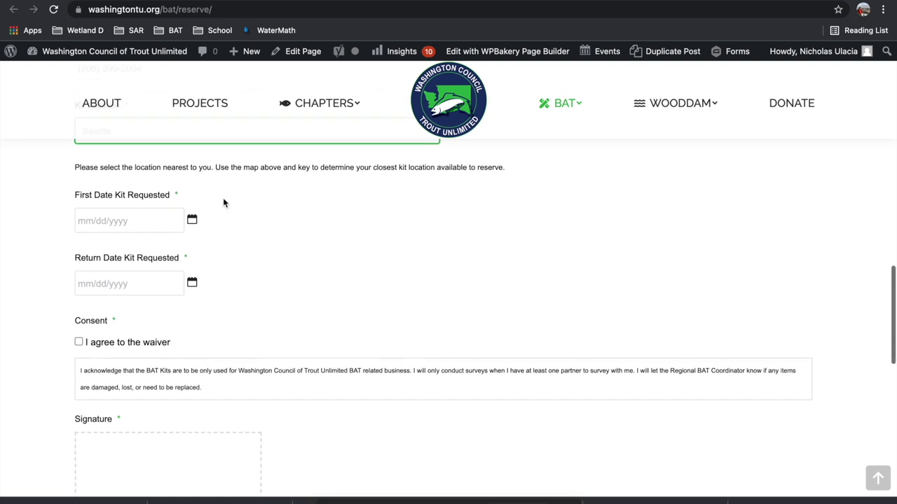
- Set the first date the kit is requested to 11/12/2021 and the return date to 11/18/2021
{"action": "scroll", "coordinate": [231, 225], "scroll_direction": "up", "scroll_amount": 1}
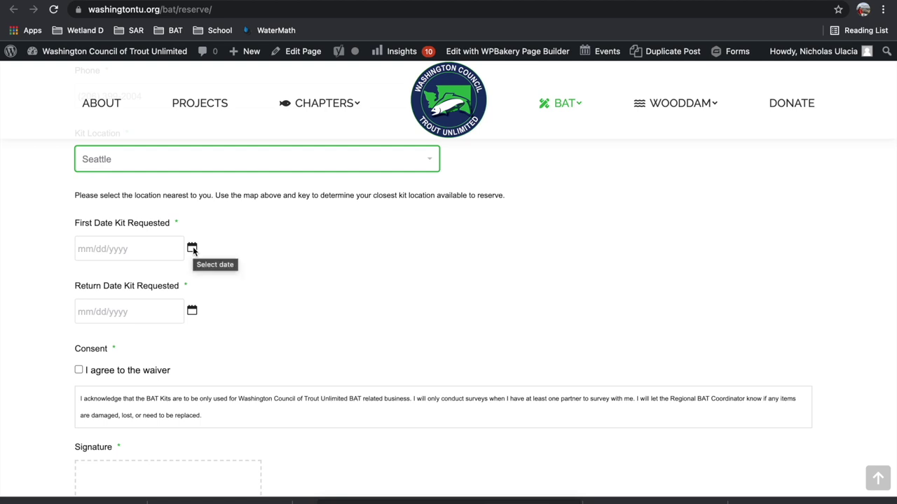
{"action": "left_click", "coordinate": [193, 247]}
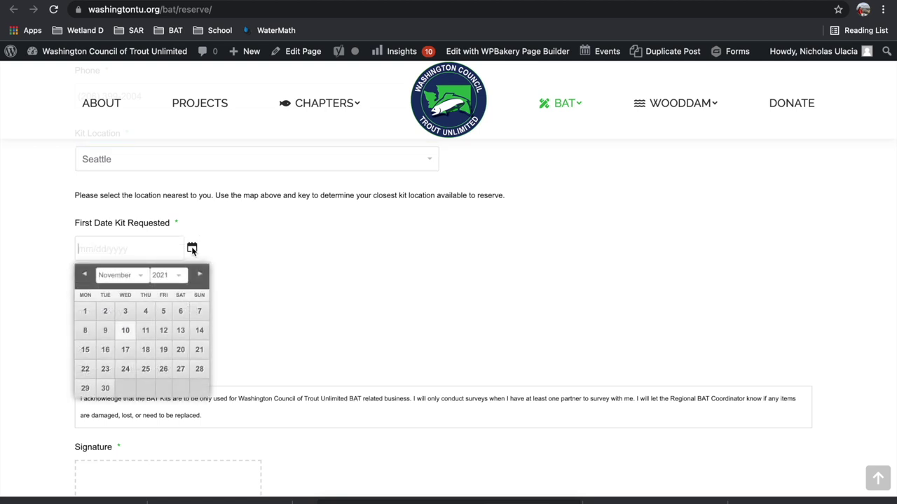
{"action": "left_click", "coordinate": [163, 333]}
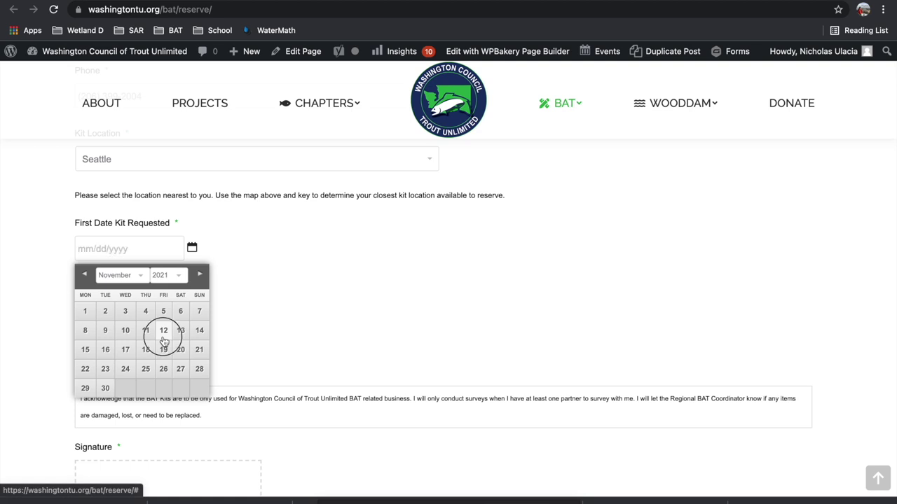
{"action": "left_click", "coordinate": [192, 311]}
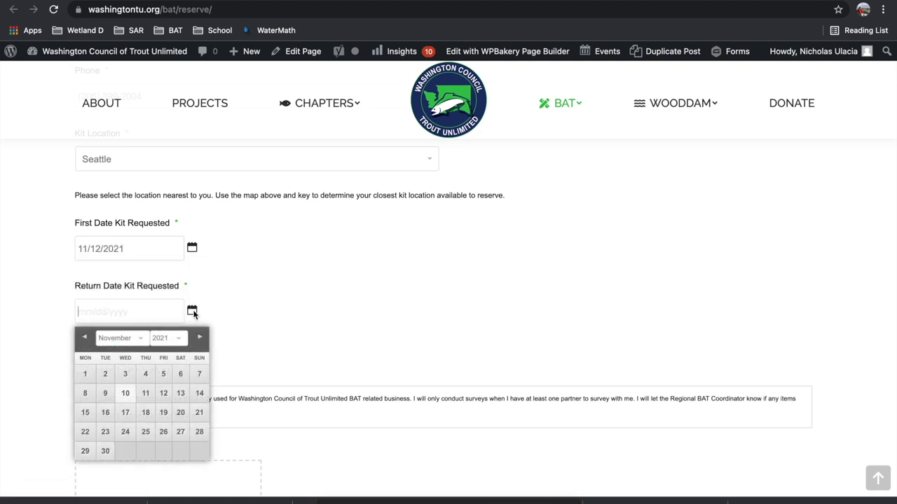
{"action": "left_click", "coordinate": [145, 414]}
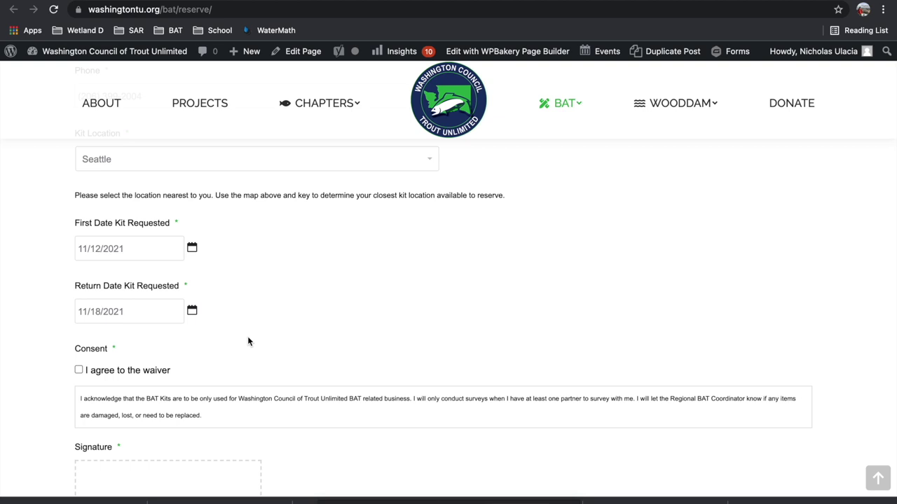
- Agree to the waiver in the Consent section and draw a handwritten signature in the Signature field
{"action": "scroll", "coordinate": [248, 342], "scroll_direction": "down", "scroll_amount": 2}
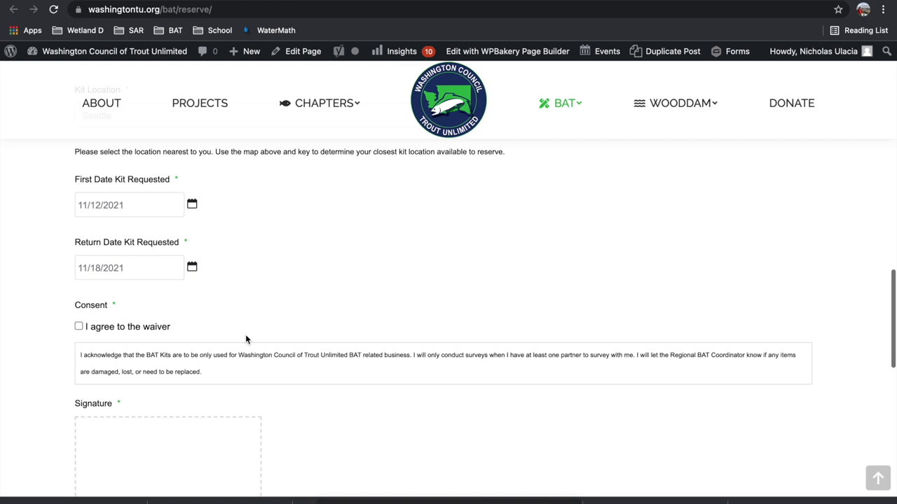
{"action": "left_click", "coordinate": [79, 328]}
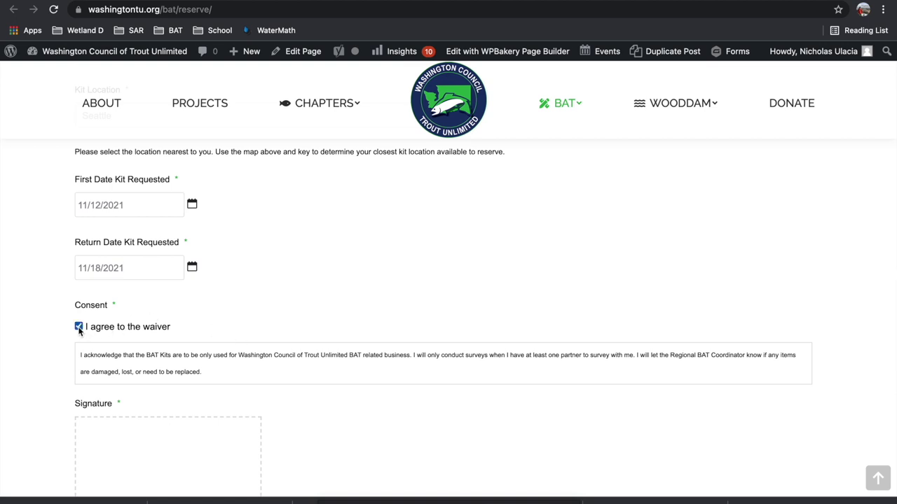
{"action": "scroll", "coordinate": [217, 337], "scroll_direction": "down", "scroll_amount": 2}
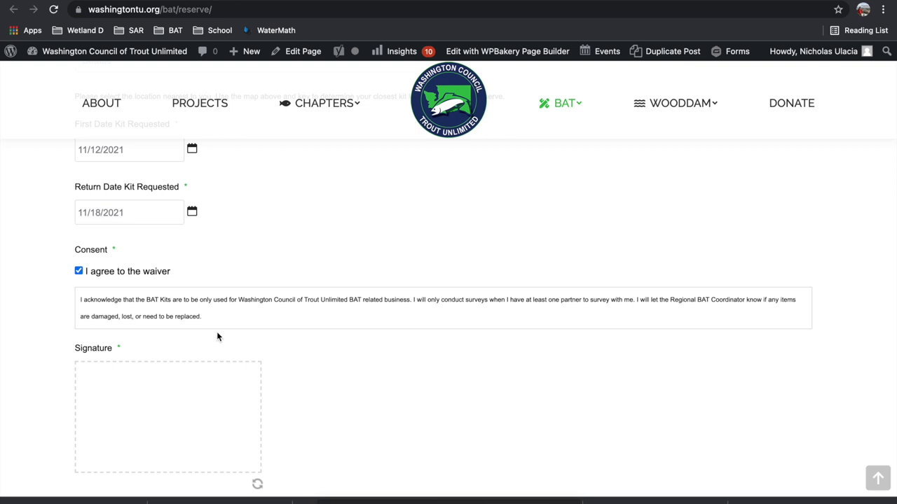
{"action": "scroll", "coordinate": [218, 338], "scroll_direction": "down", "scroll_amount": 1}
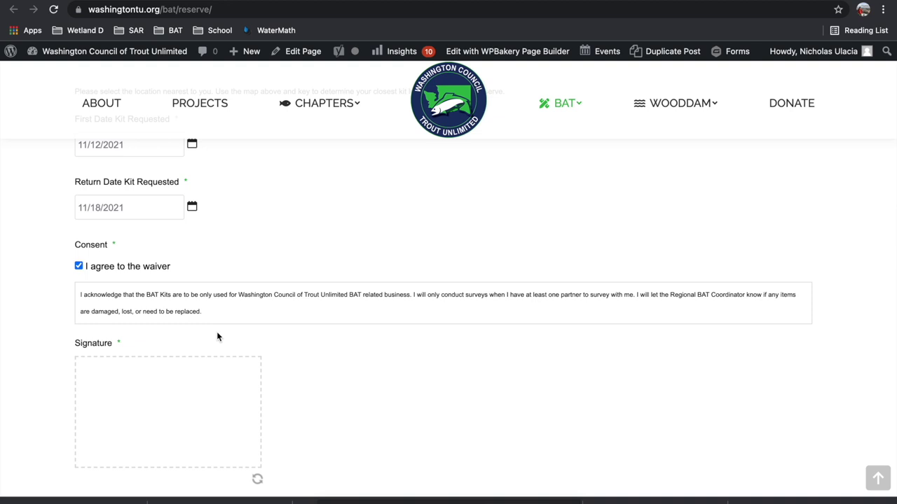
{"action": "scroll", "coordinate": [217, 337], "scroll_direction": "down", "scroll_amount": 1}
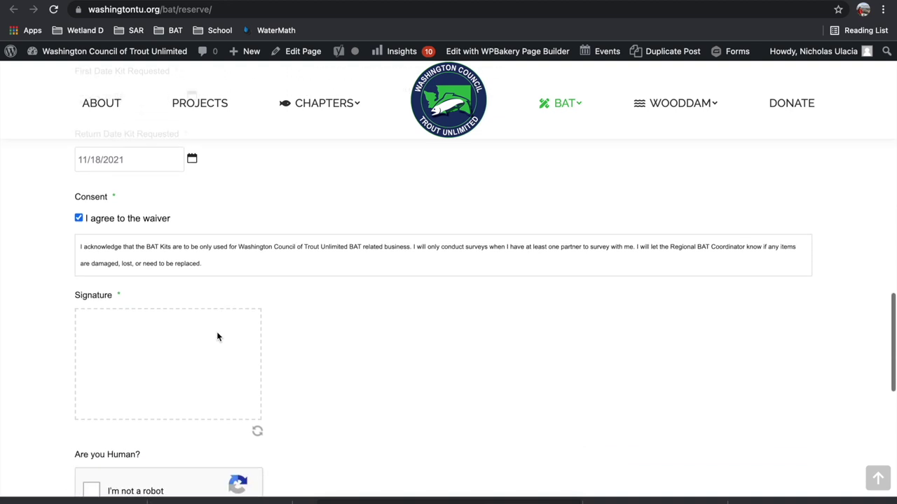
{"action": "scroll", "coordinate": [429, 300], "scroll_direction": "down", "scroll_amount": 2}
{"action": "left_click", "coordinate": [90, 259]}
{"action": "mouse_move", "coordinate": [89, 259]}
{"action": "left_mouse_down"}
{"action": "mouse_move", "coordinate": [105, 277]}
{"action": "mouse_move", "coordinate": [196, 316]}
{"action": "mouse_move", "coordinate": [224, 268]}
{"action": "mouse_move", "coordinate": [98, 294]}
{"action": "mouse_move", "coordinate": [228, 308]}
{"action": "left_mouse_up"}
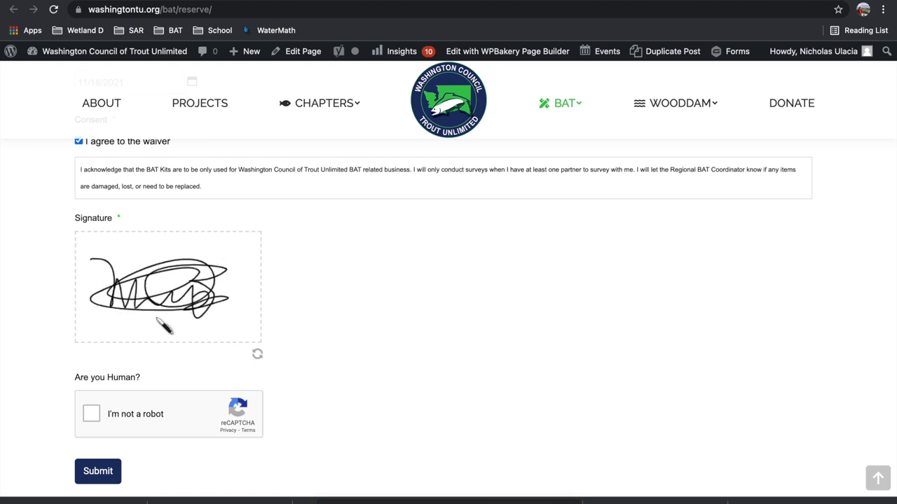
- Complete the reCAPTCHA check and submit the kit reservation form
{"action": "scroll", "coordinate": [129, 344], "scroll_direction": "down", "scroll_amount": 1}
{"action": "left_click", "coordinate": [91, 365]}
{"action": "left_click", "coordinate": [104, 428]}
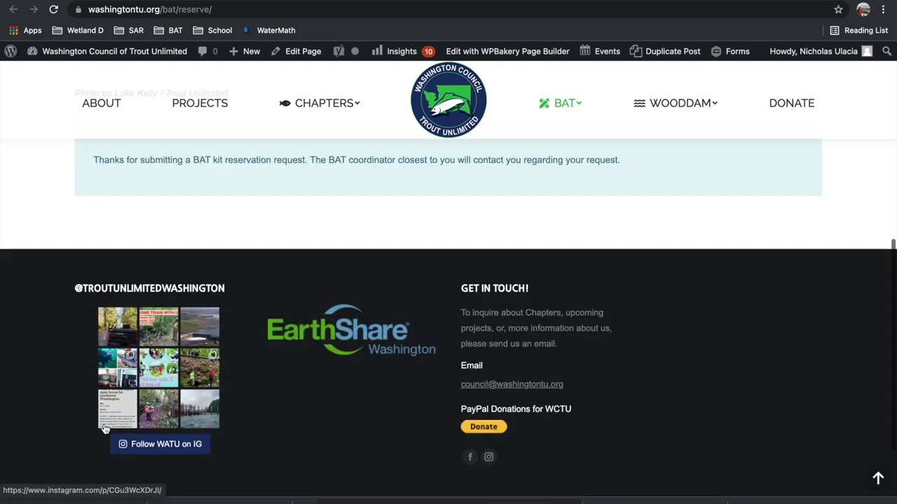
- Review the reservation confirmation page and switch to the Google Meet call
{"action": "scroll", "coordinate": [105, 429], "scroll_direction": "up", "scroll_amount": 1}
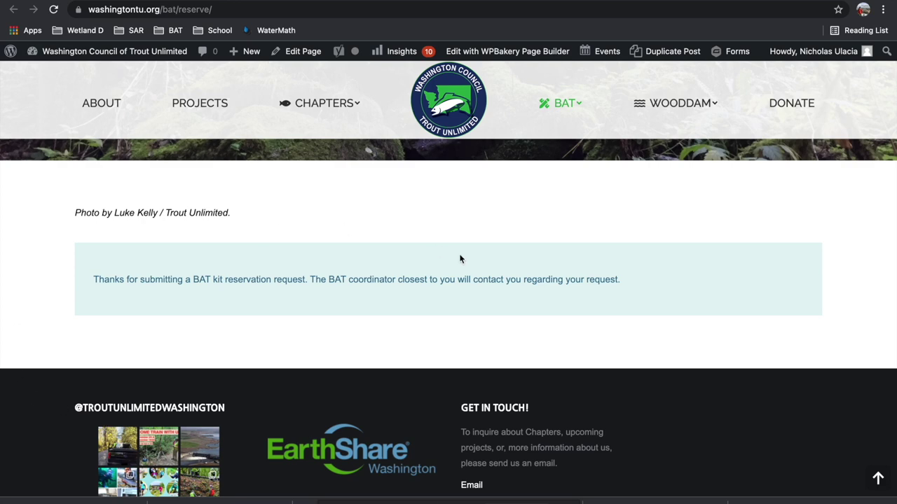
{"action": "scroll", "coordinate": [460, 259], "scroll_direction": "up", "scroll_amount": 3}
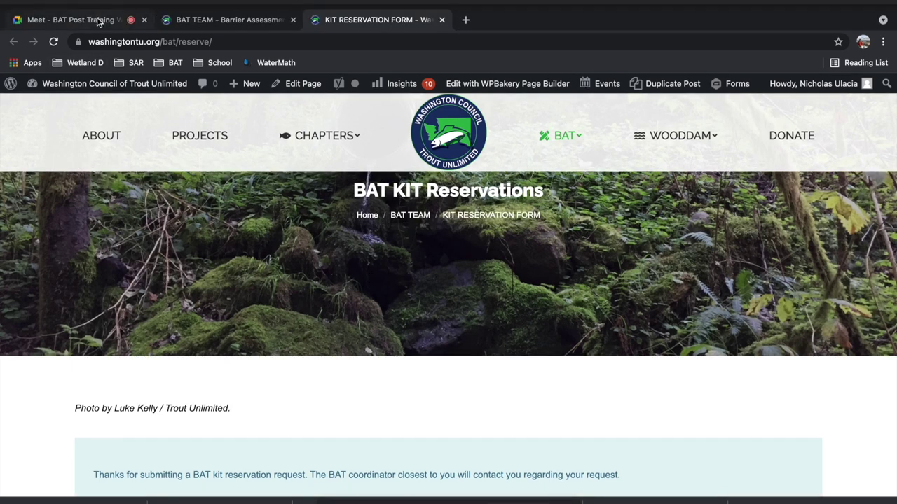
{"action": "left_click", "coordinate": [99, 20]}
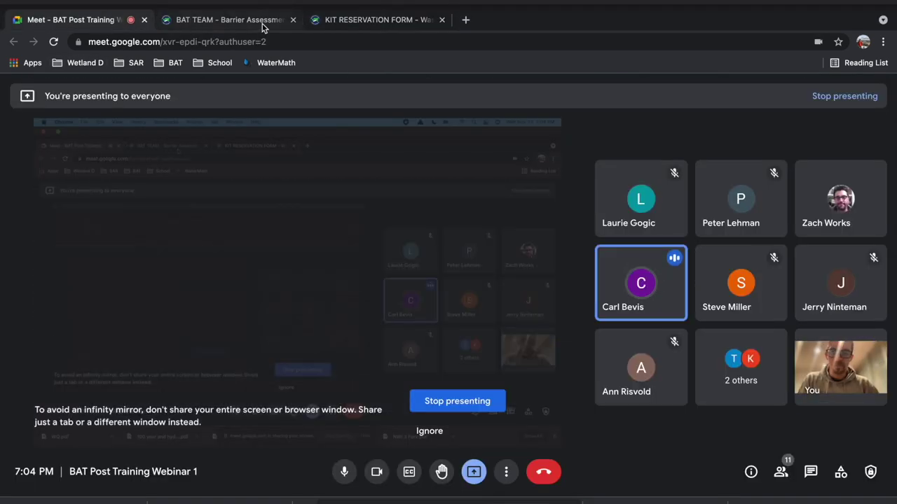